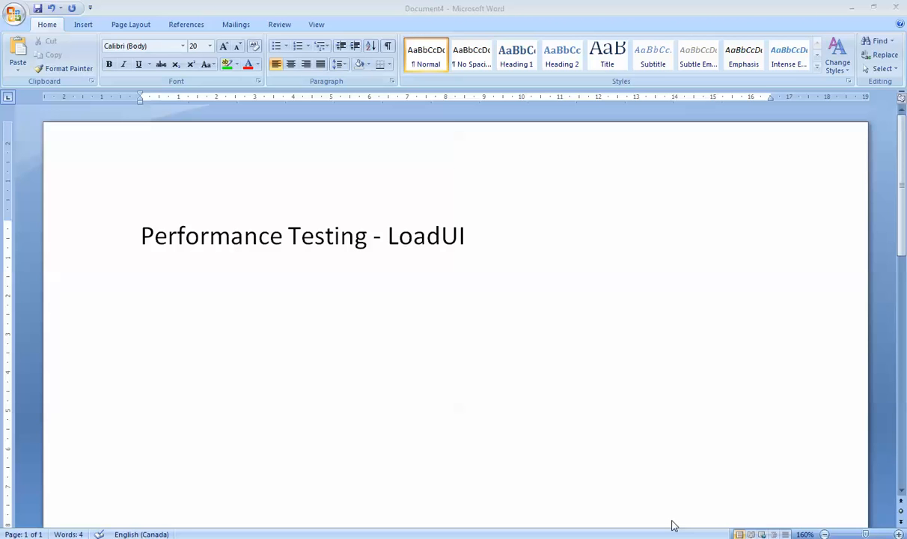
- Add the line "Basic - Load Test, Stress, Endurance" below the "Performance Testing - LoadUI" heading
{"action": "left_click", "coordinate": [511, 254]}
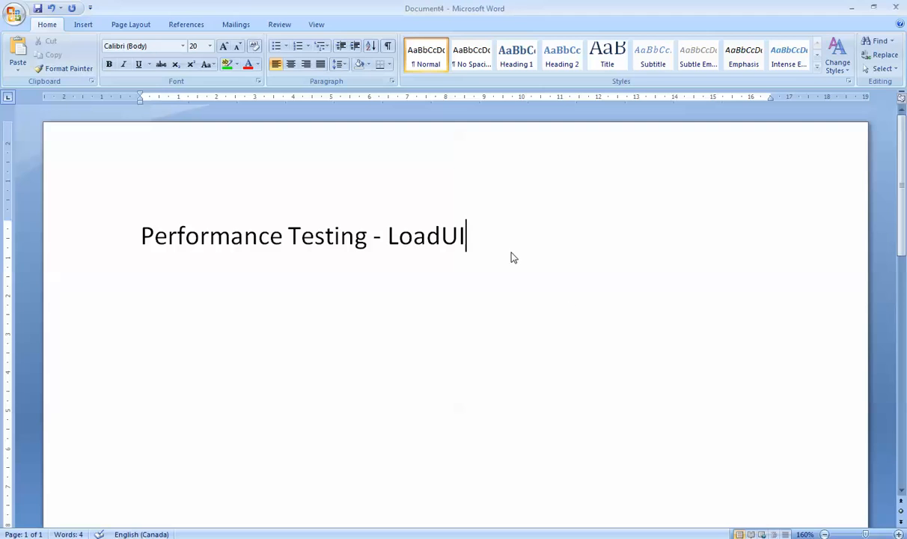
{"action": "key", "text": "Return"}
{"action": "type", "text": "Basi"}
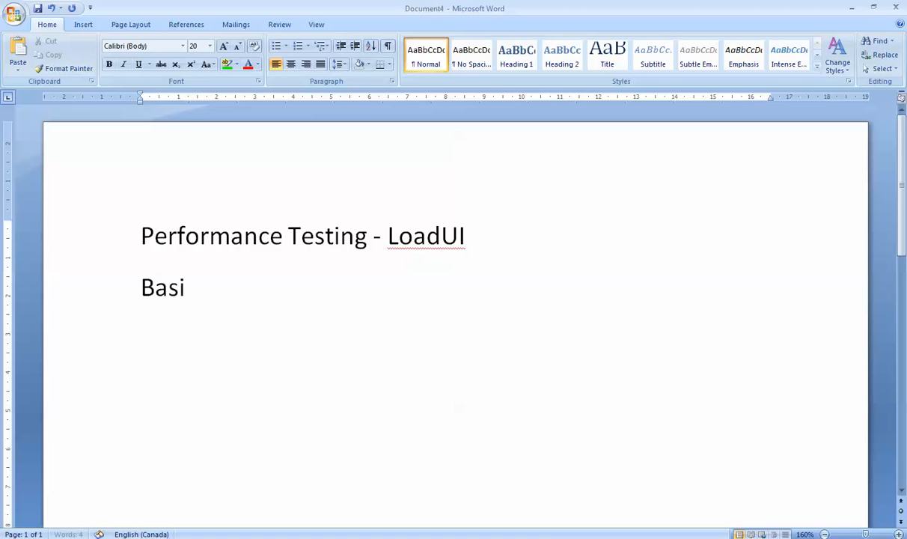
{"action": "type", "text": "c - Load Test"}
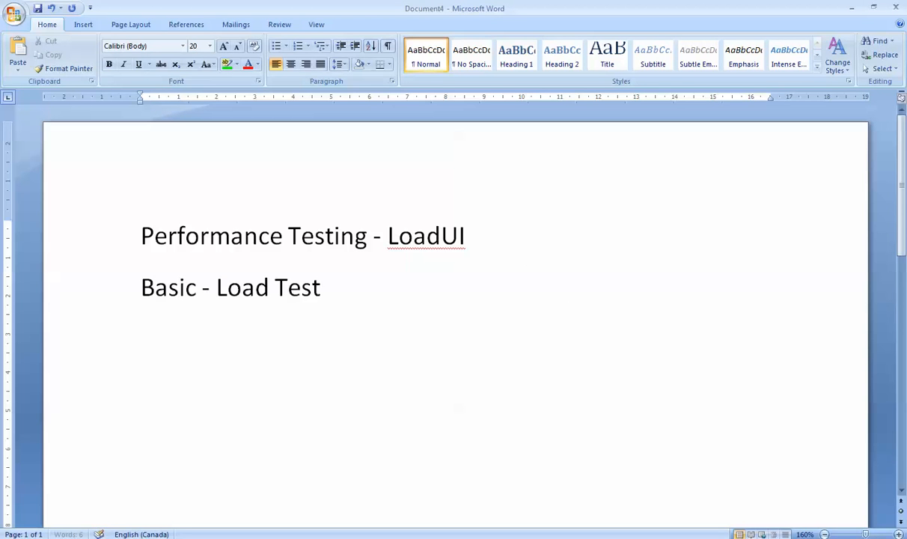
{"action": "type", "text": ", Stress,"}
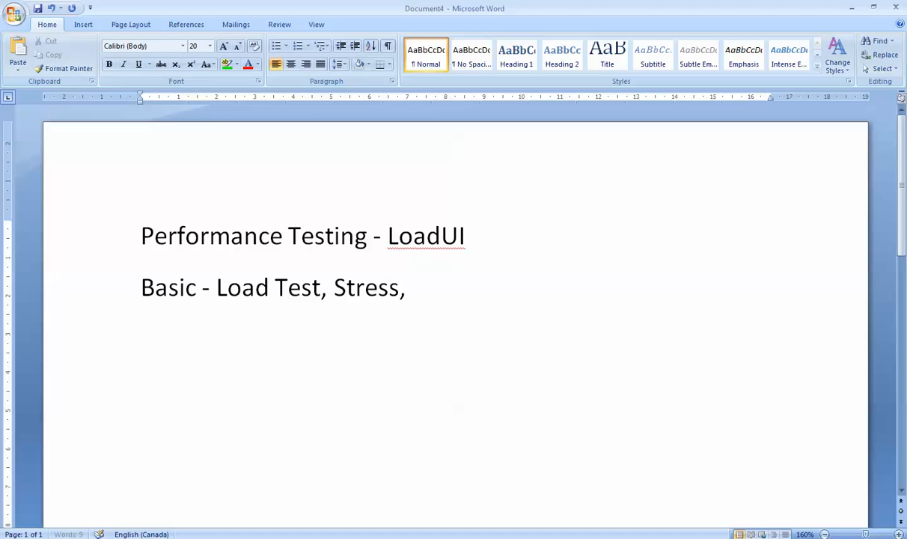
{"action": "type", "text": " E"}
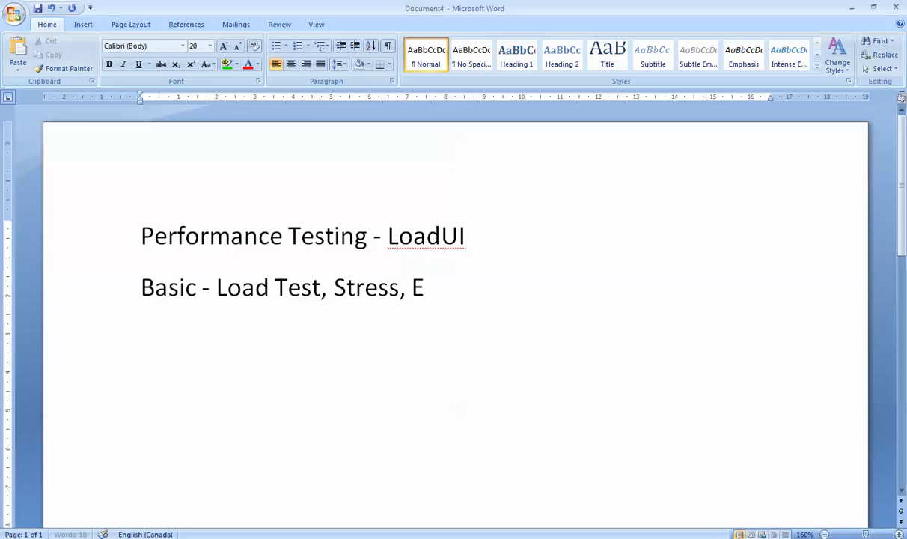
{"action": "type", "text": "ndurance"}
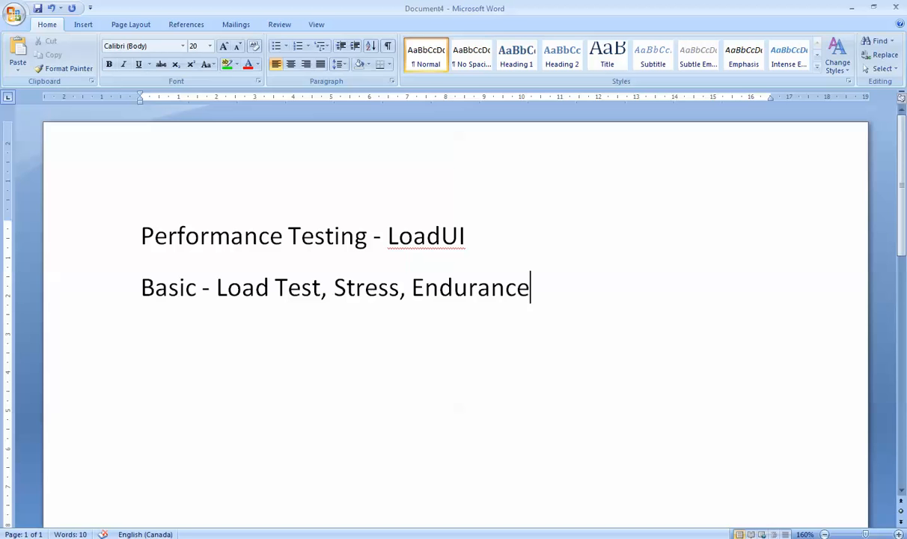
- Add a third line reading "Response Time, Transaction Per Second" under the Basic line
{"action": "key", "text": "Return"}
{"action": "type", "text": "Response"}
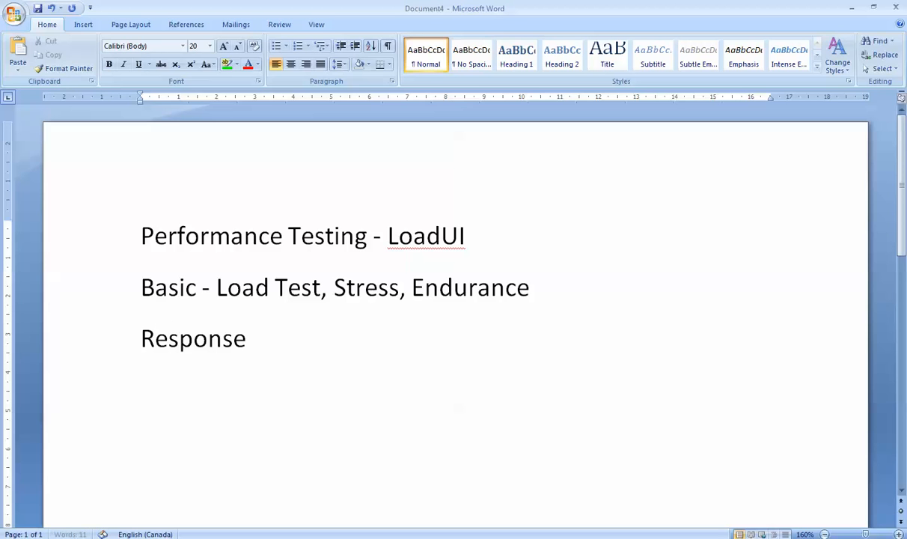
{"action": "type", "text": " Time,"}
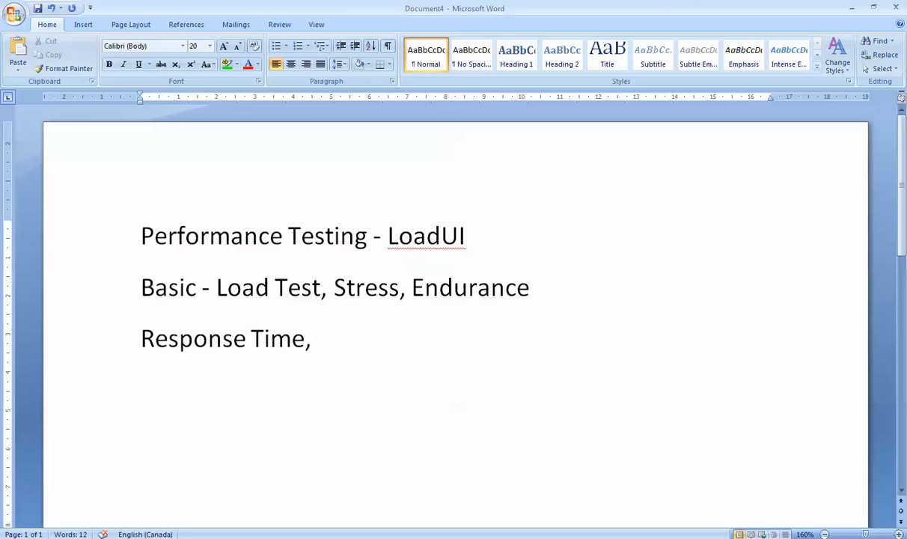
{"action": "type", "text": " Transaction"}
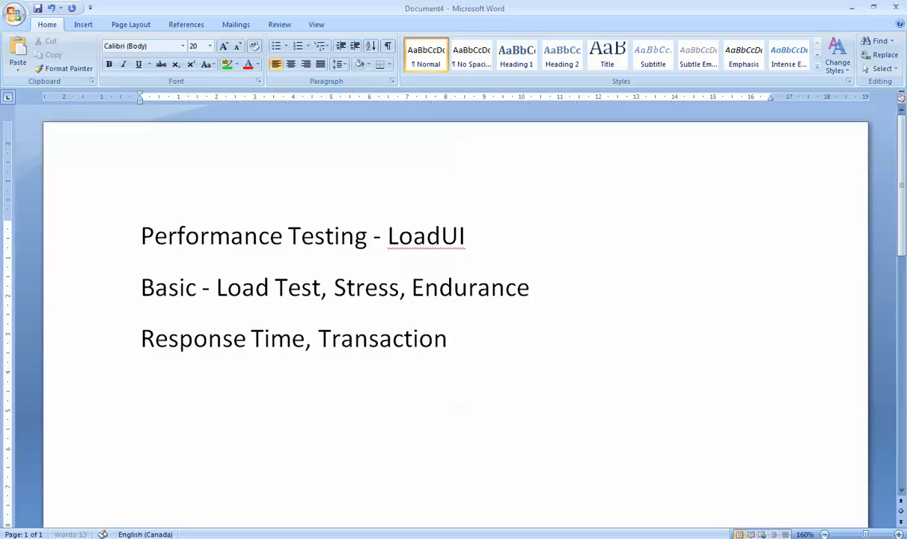
{"action": "type", "text": " Per Section"}
{"action": "key", "text": "BackSpace"}
{"action": "key", "text": "BackSpace"}
{"action": "key", "text": "BackSpace"}
{"action": "key", "text": "BackSpace"}
{"action": "type", "text": "ond"}
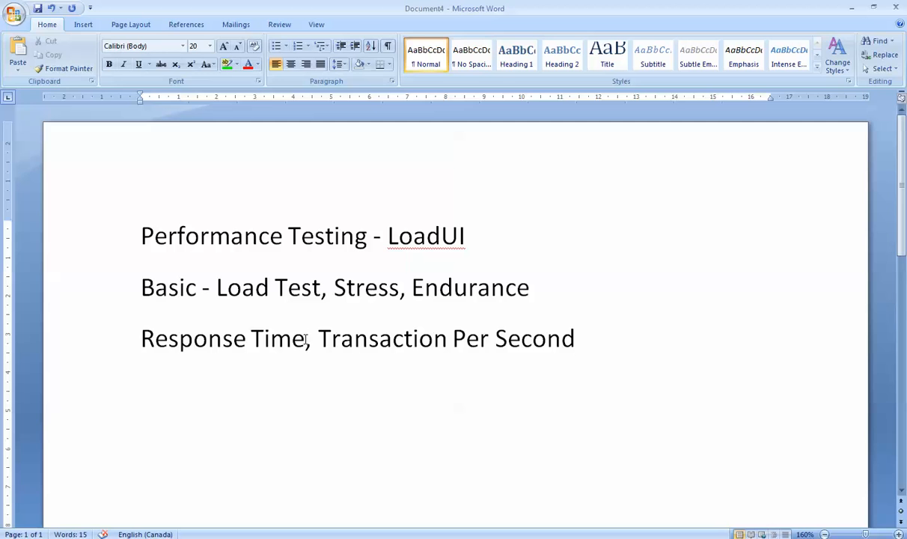
{"action": "left_click_drag", "start_coordinate": [306, 339], "coordinate": [207, 341]}
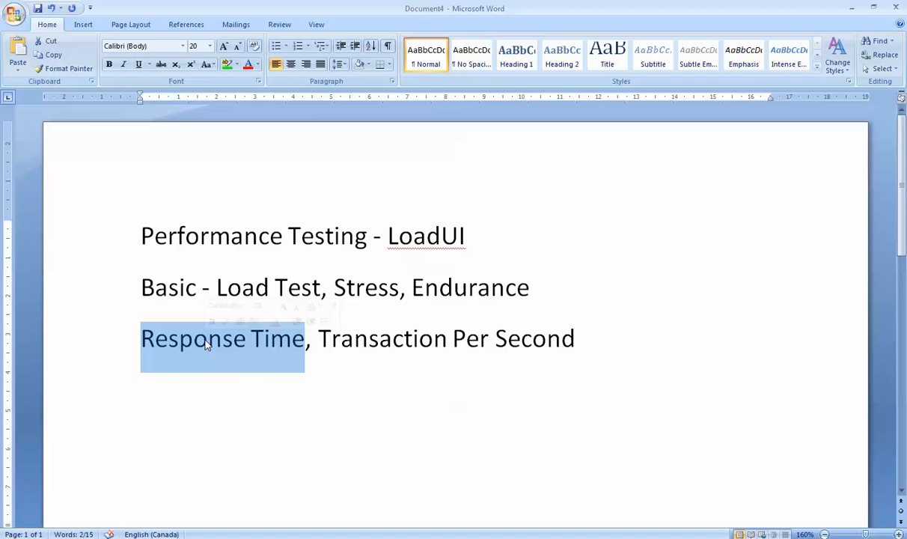
{"action": "left_click", "coordinate": [207, 341]}
{"action": "left_click_drag", "start_coordinate": [327, 339], "coordinate": [547, 341]}
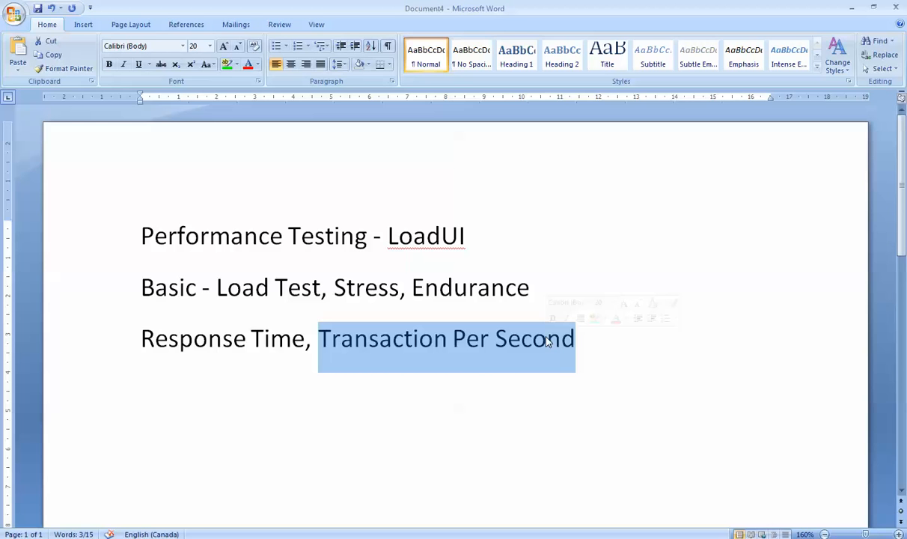
{"action": "left_click", "coordinate": [306, 338]}
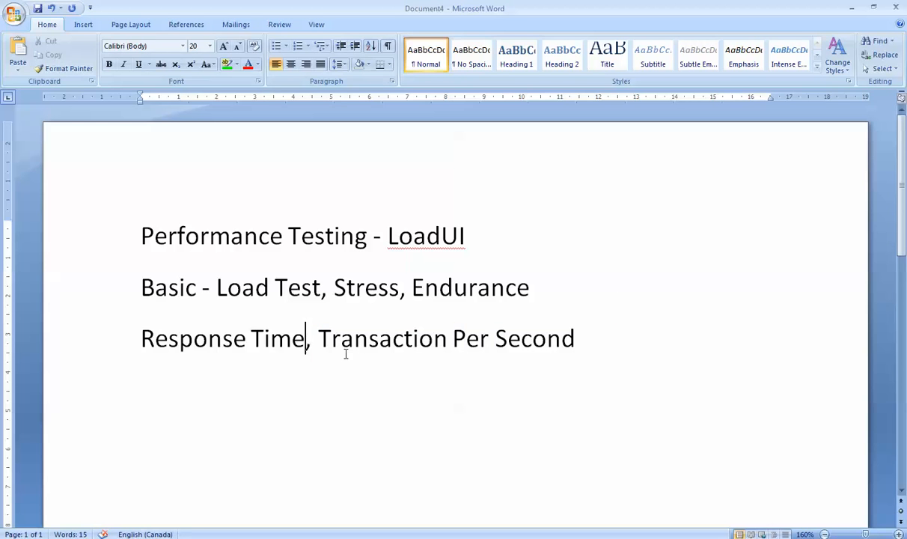
- Add the line "Load (No of virtual users)" below the Response Time line
{"action": "left_click", "coordinate": [577, 343]}
{"action": "key", "text": "Return"}
{"action": "type", "text": "Load"}
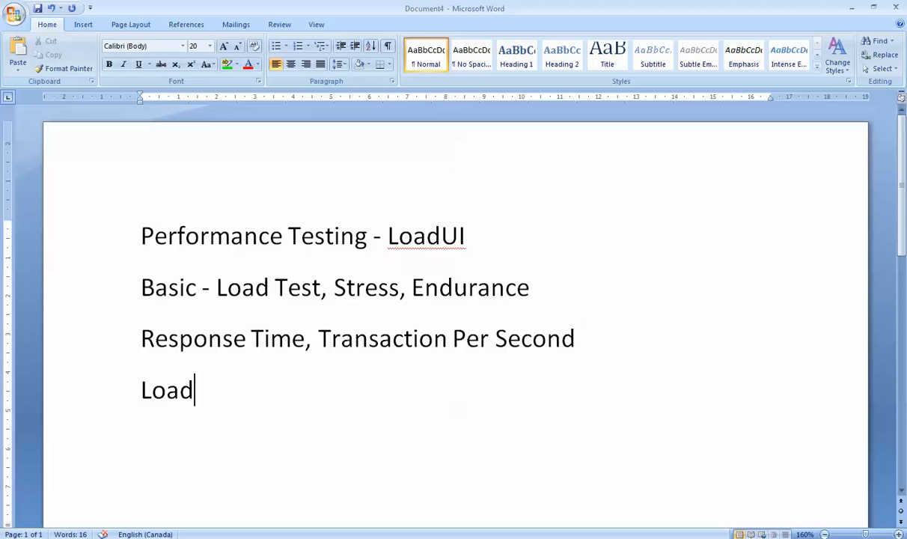
{"action": "type", "text": " (No u"}
{"action": "key", "text": "BackSpace"}
{"action": "type", "text": "of "}
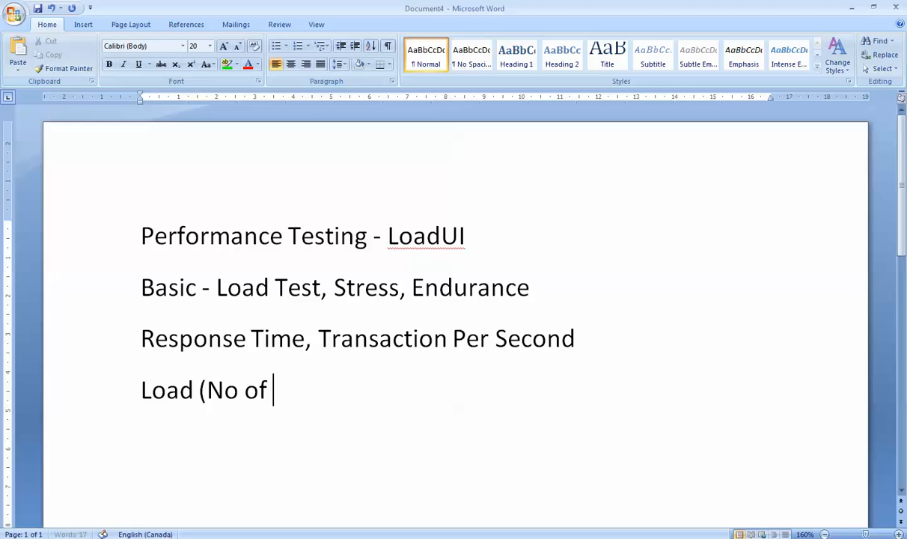
{"action": "type", "text": "virtual users)"}
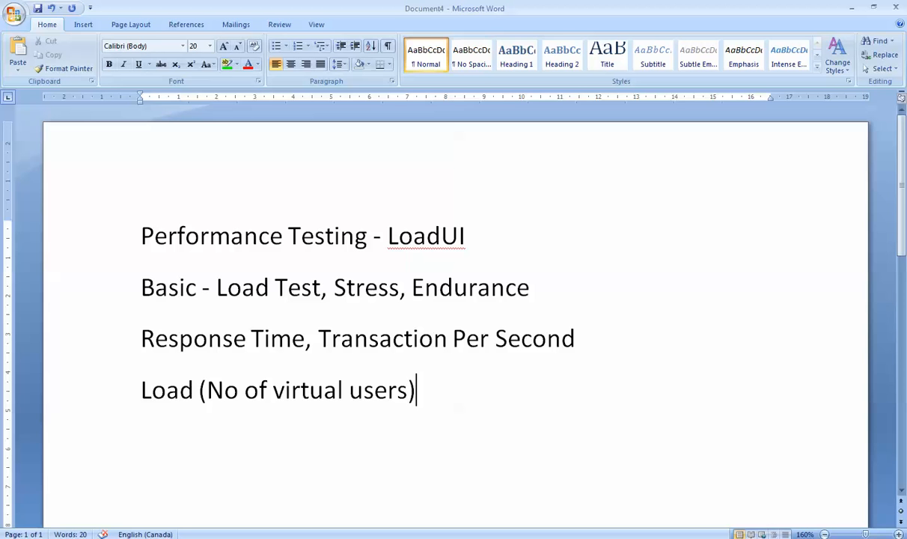
- Examine the terms Load, Response Time and Transaction Per Second in the notes by highlighting each in turn
{"action": "left_click_drag", "start_coordinate": [140, 386], "coordinate": [194, 389]}
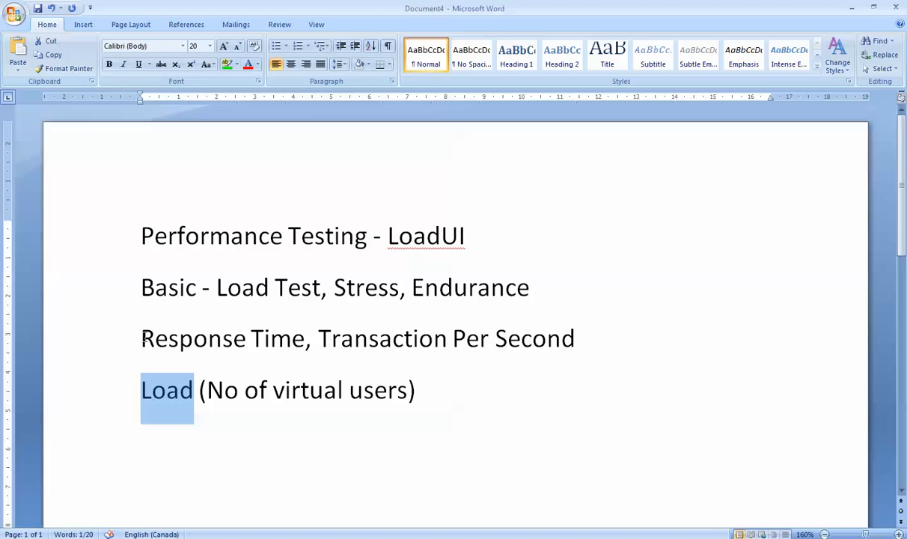
{"action": "left_click_drag", "start_coordinate": [142, 338], "coordinate": [290, 340]}
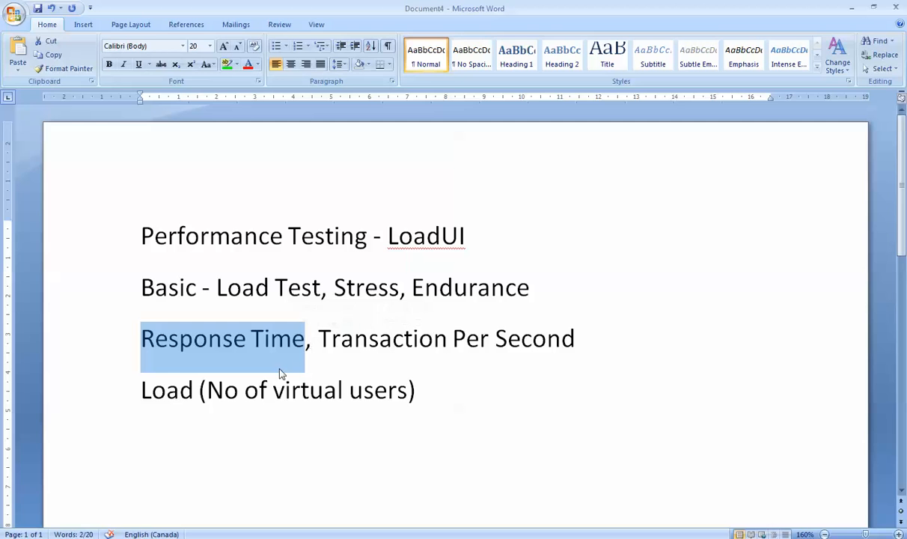
{"action": "left_click_drag", "start_coordinate": [139, 392], "coordinate": [198, 390]}
{"action": "left_click_drag", "start_coordinate": [318, 338], "coordinate": [534, 340]}
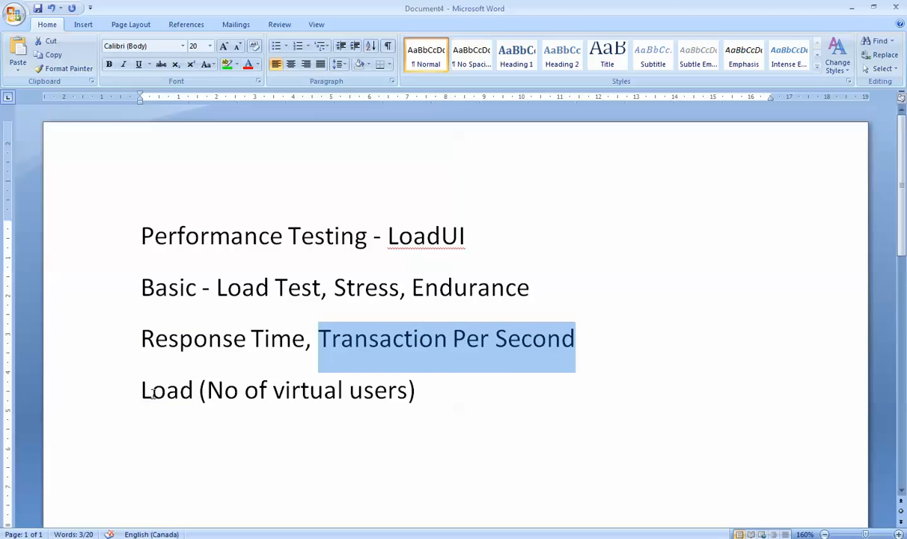
{"action": "left_click_drag", "start_coordinate": [139, 389], "coordinate": [193, 389]}
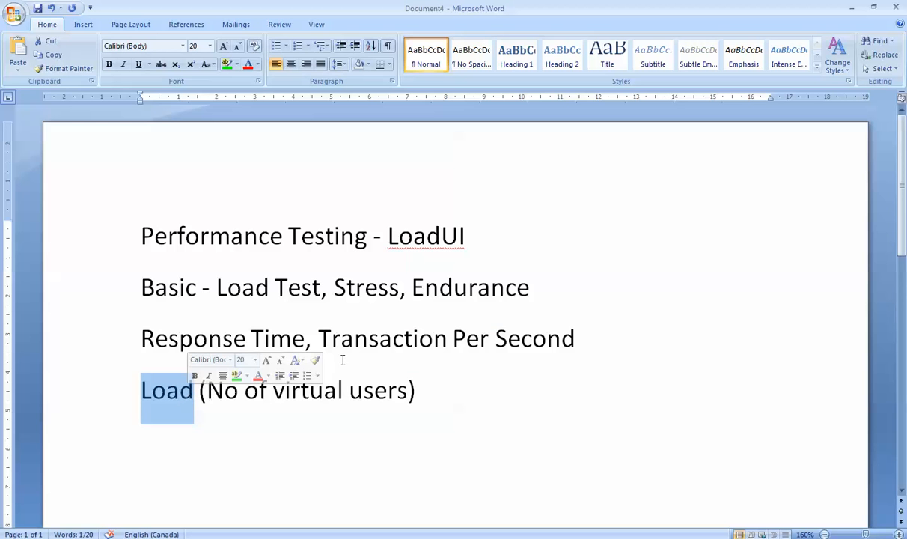
{"action": "left_click_drag", "start_coordinate": [318, 339], "coordinate": [443, 337]}
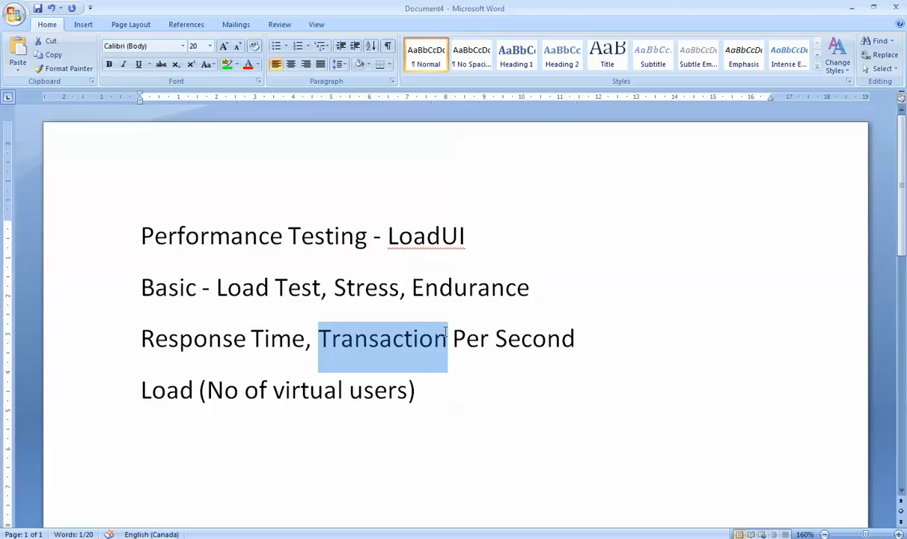
{"action": "left_click", "coordinate": [534, 349]}
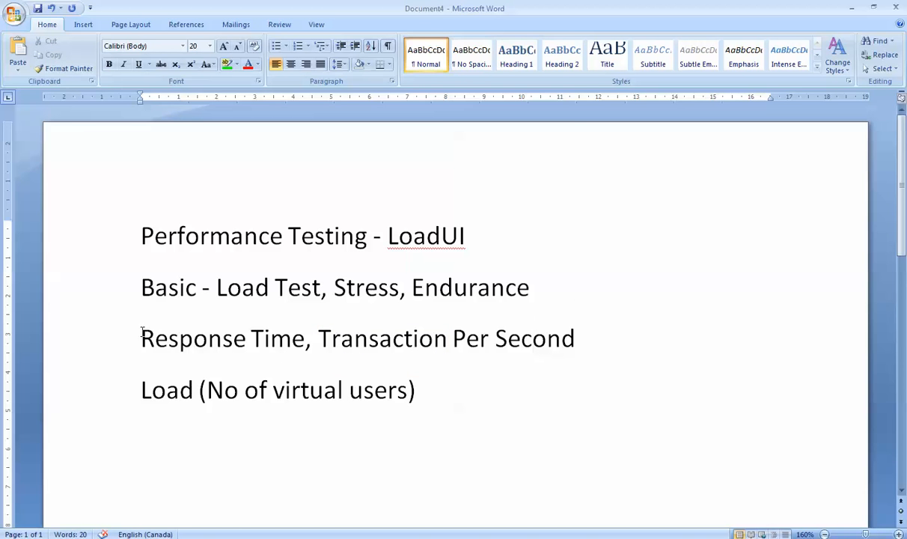
{"action": "left_click_drag", "start_coordinate": [142, 338], "coordinate": [284, 332]}
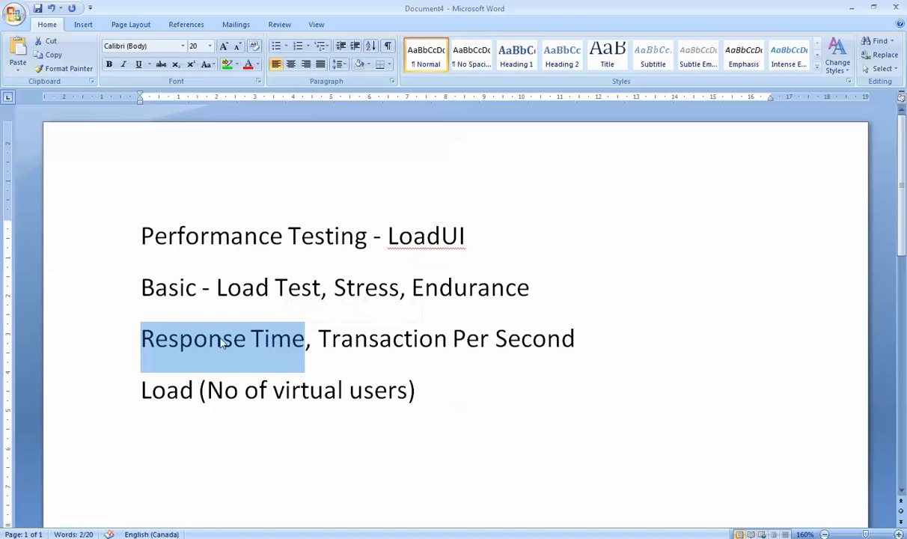
{"action": "left_click", "coordinate": [197, 338]}
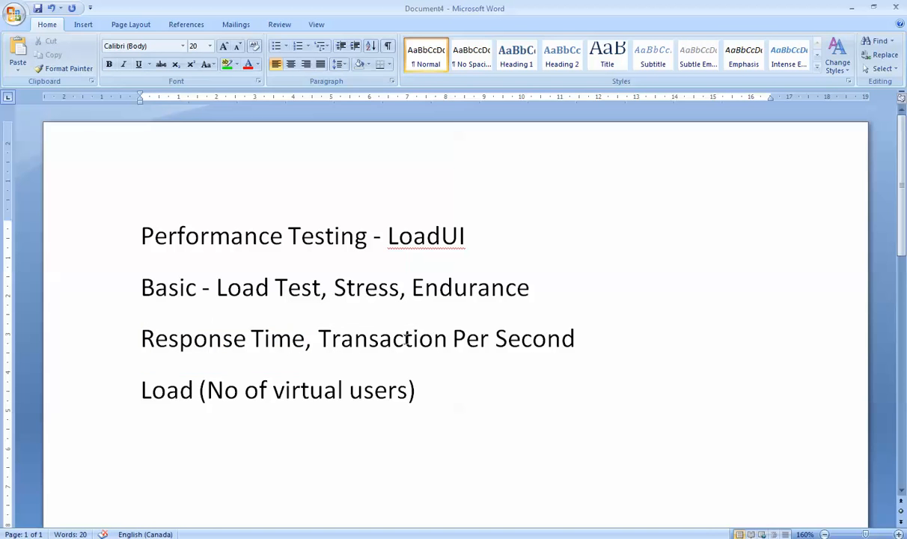
{"action": "key", "text": "Right"}
- Add the line "LoadRunner (VuGen, Controller, Analyzer)" at the end of the notes
{"action": "left_click", "coordinate": [474, 386]}
{"action": "key", "text": "Return"}
{"action": "type", "text": "LoadRn"}
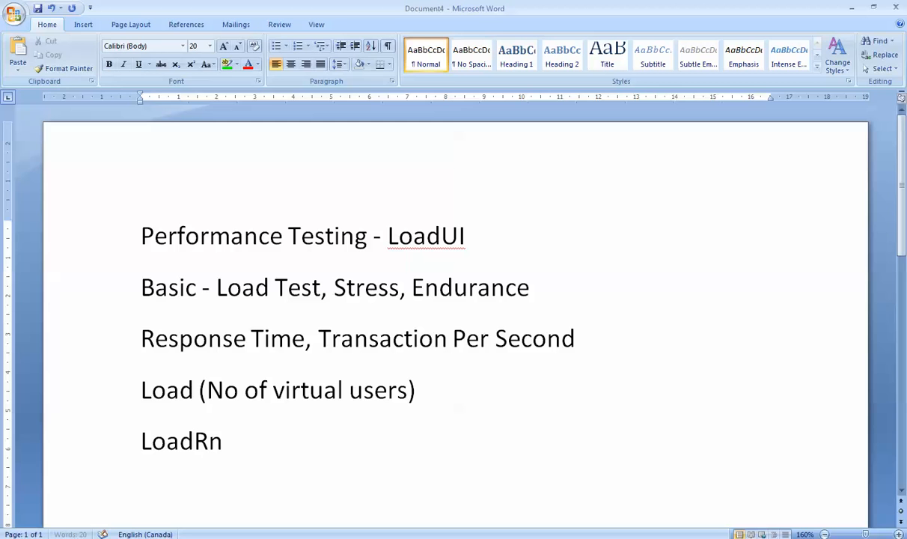
{"action": "key", "text": "BackSpace"}
{"action": "type", "text": "unner"}
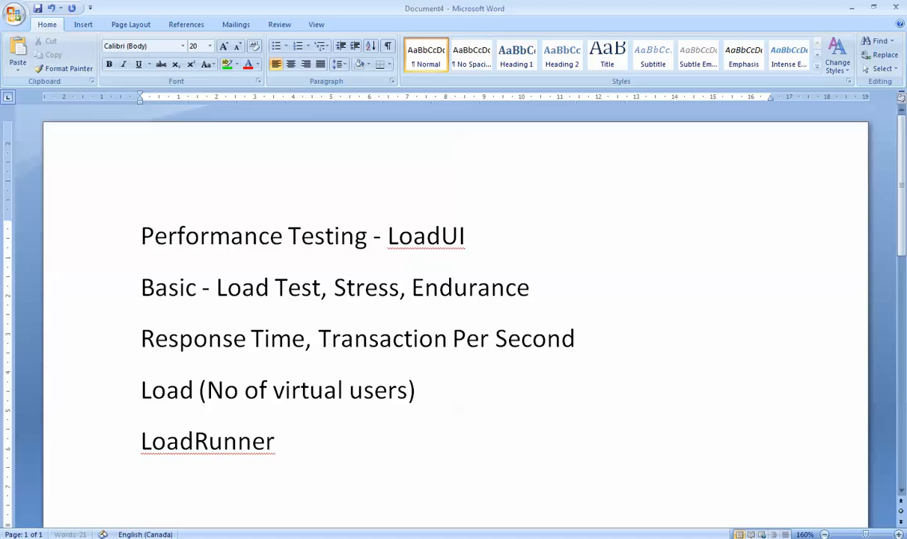
{"action": "type", "text": " (Vu"}
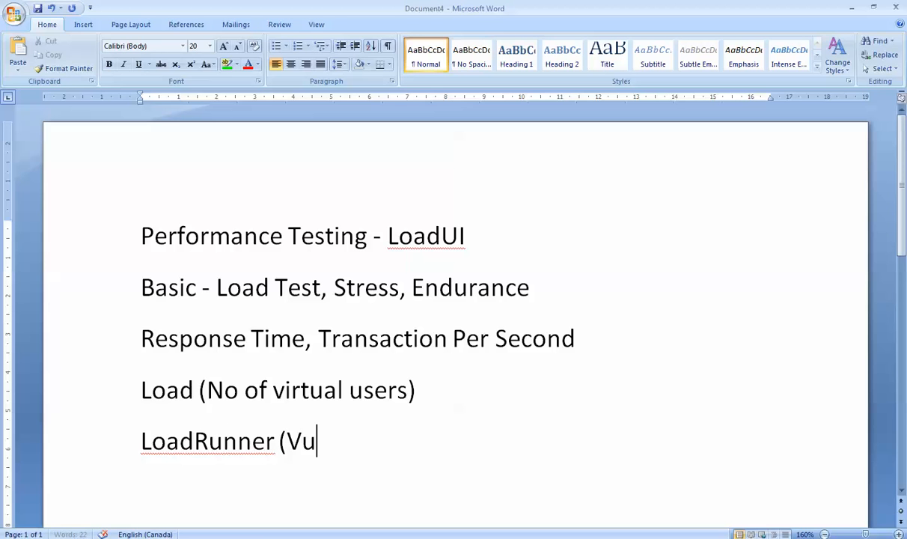
{"action": "type", "text": "Gen, "}
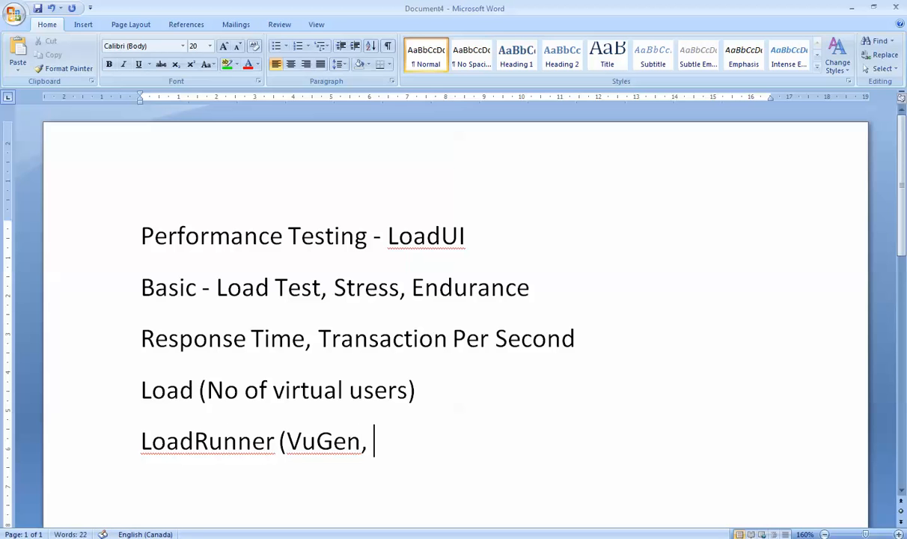
{"action": "type", "text": "Conto"}
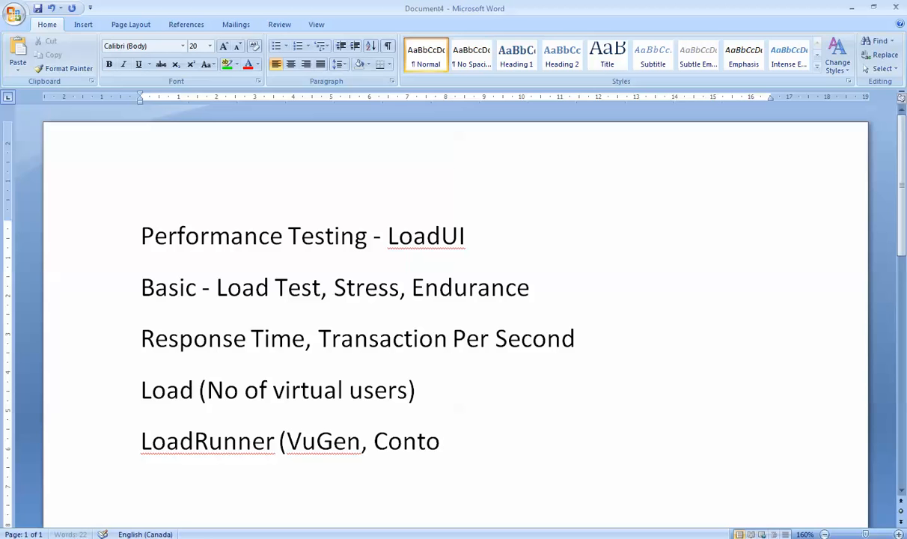
{"action": "key", "text": "BackSpace"}
{"action": "type", "text": "roller"}
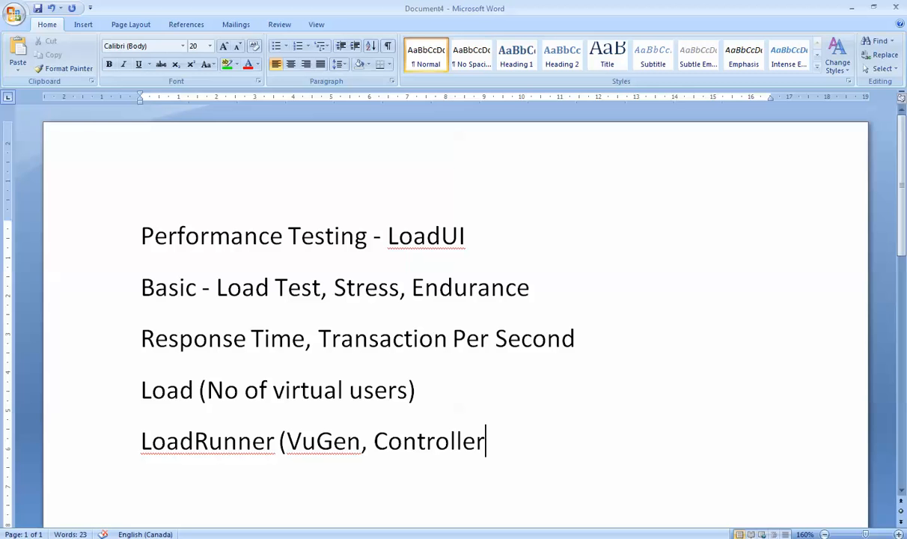
{"action": "type", "text": ", Analyzer"}
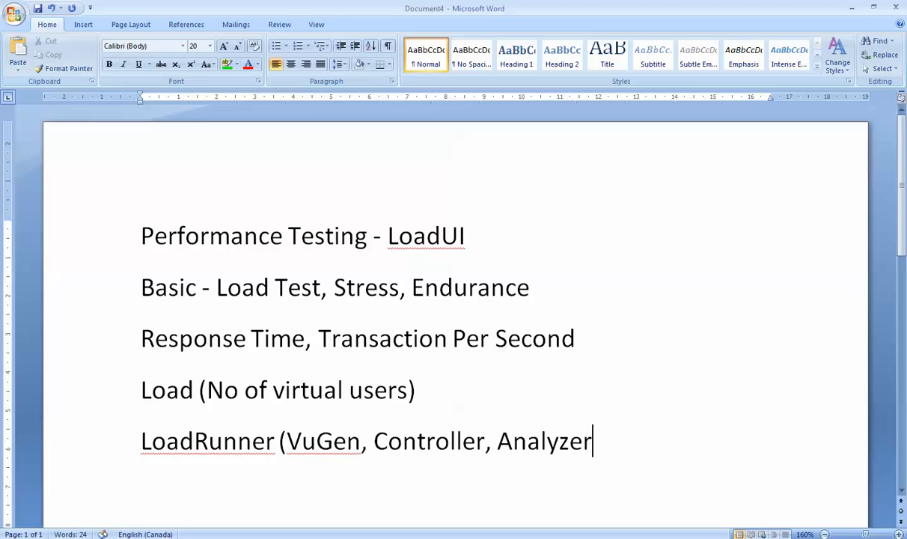
{"action": "type", "text": ")"}
- Switch to SoapUI and resend Request 1 of GetCityWeatherByZIP with ZIP 33301, widening its request pane
{"action": "key", "text": "alt+Tab"}
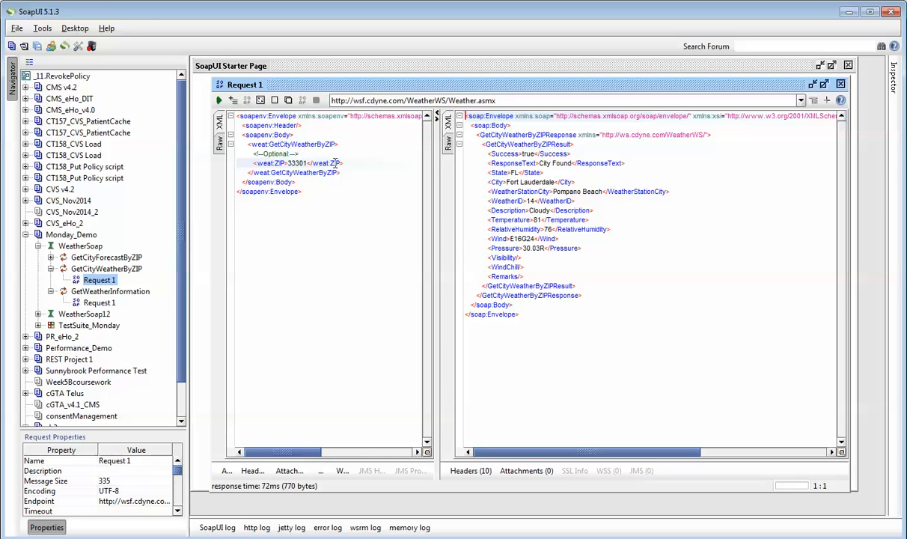
{"action": "left_click", "coordinate": [218, 101]}
{"action": "left_click_drag", "start_coordinate": [434, 175], "coordinate": [494, 177]}
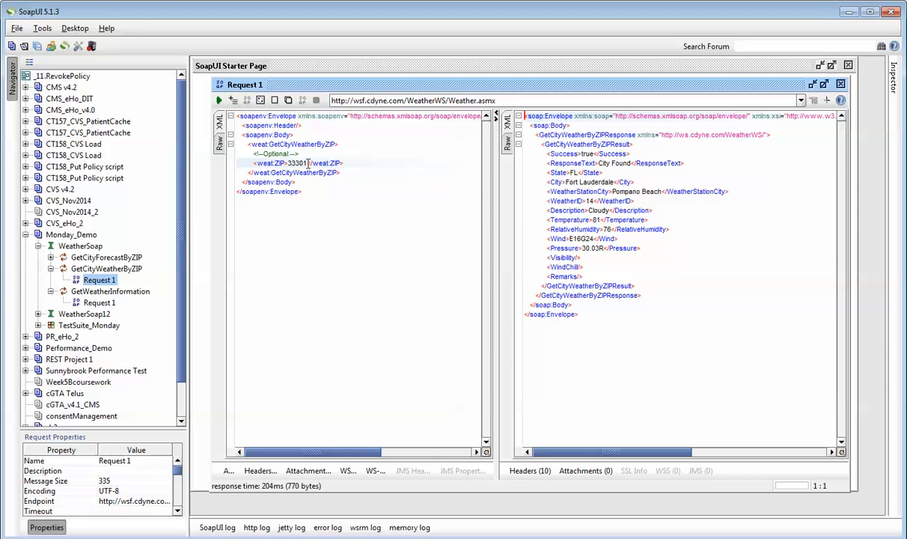
{"action": "left_click_drag", "start_coordinate": [308, 163], "coordinate": [288, 164]}
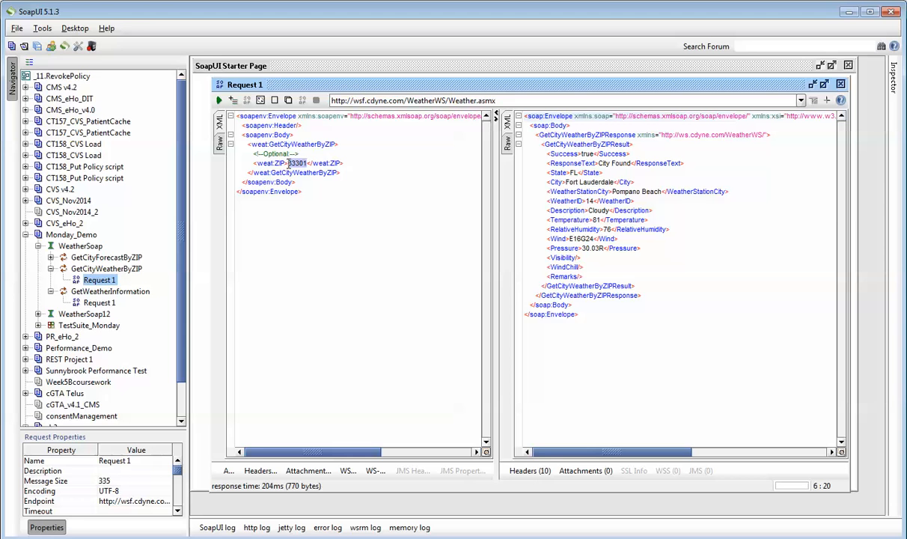
{"action": "left_click", "coordinate": [307, 163]}
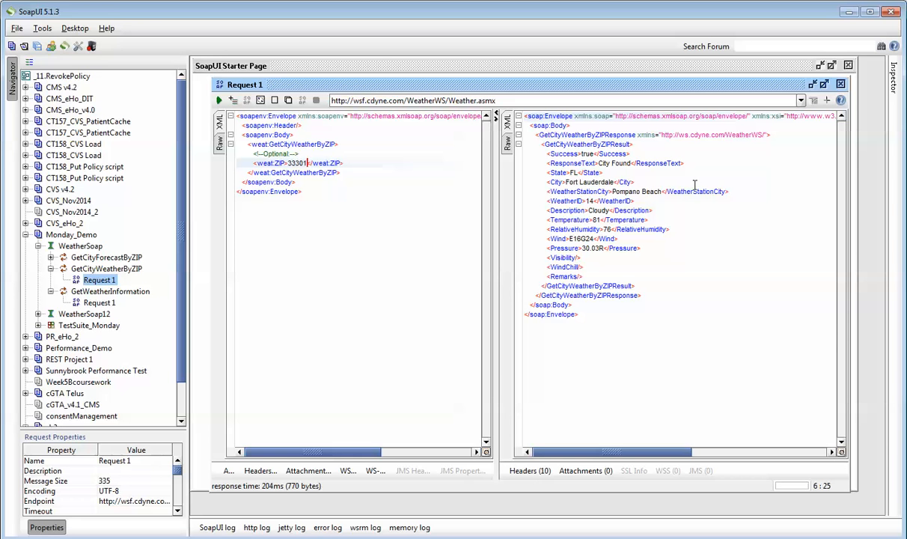
- Highlight the Temperature value in the response, collapse GetWeatherInformation, and resend Request 1 of GetCityWeatherByZIP
{"action": "left_click", "coordinate": [601, 220]}
{"action": "double_click", "coordinate": [597, 220]}
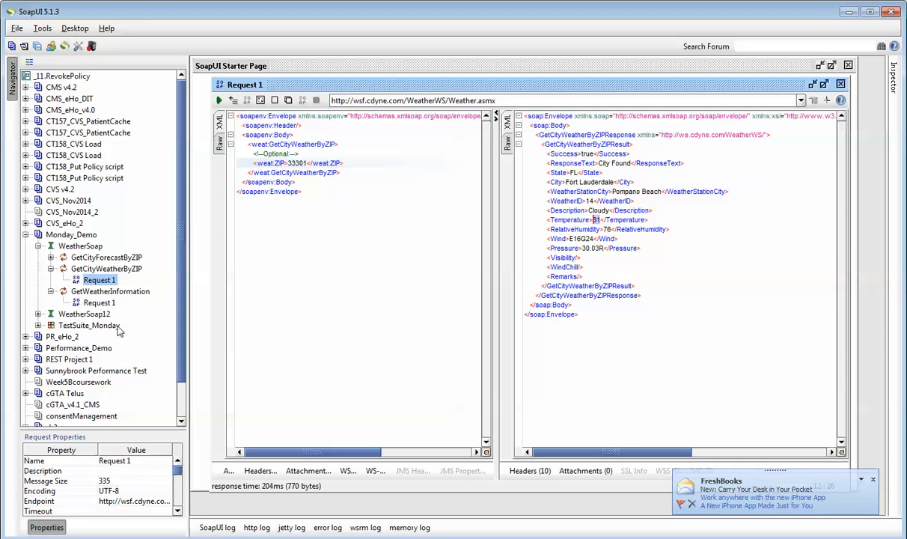
{"action": "left_click", "coordinate": [109, 329]}
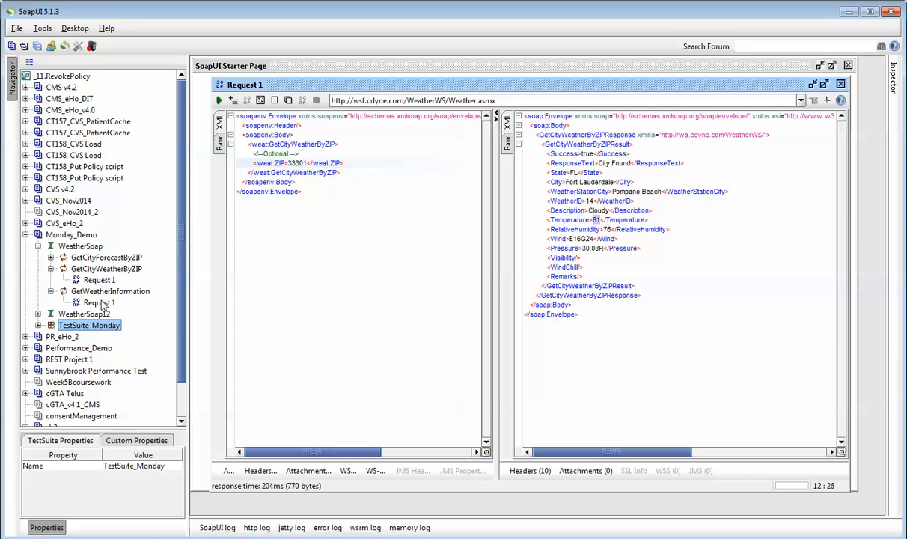
{"action": "left_click", "coordinate": [50, 291]}
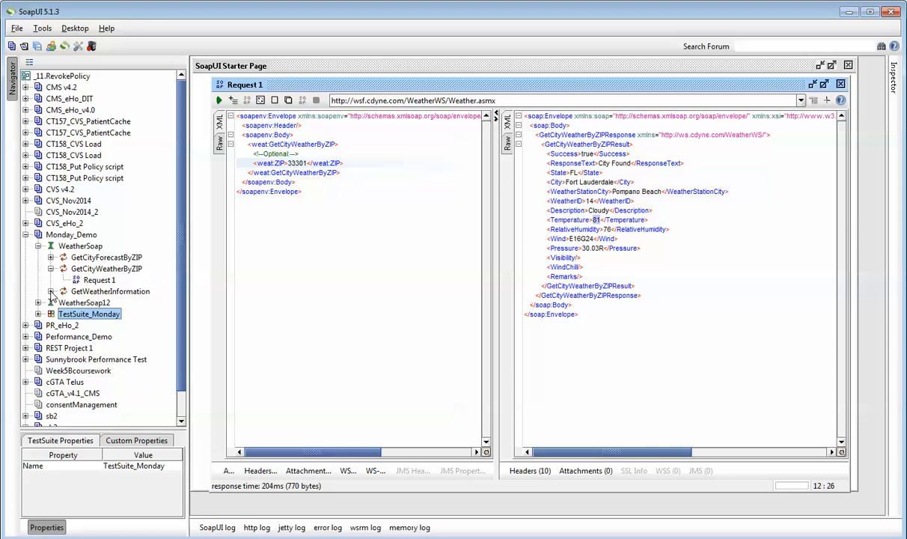
{"action": "left_click", "coordinate": [98, 281]}
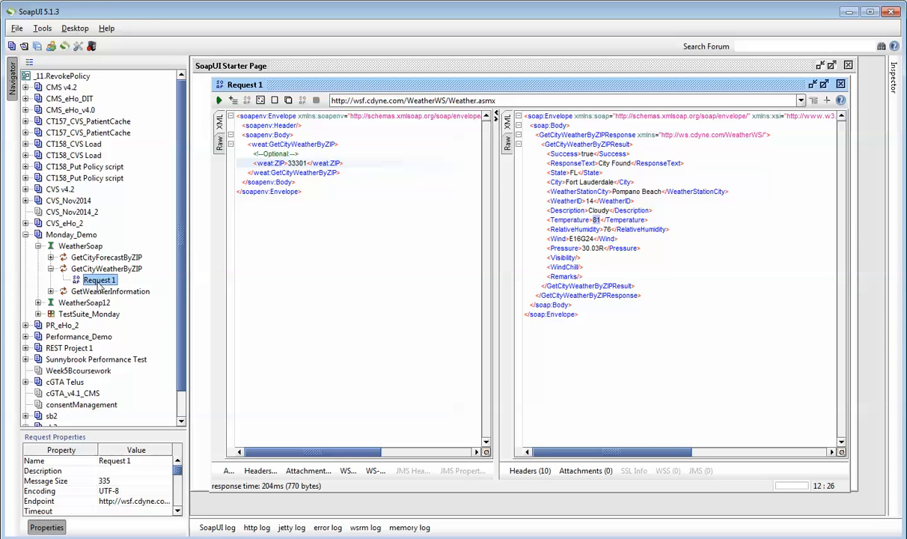
{"action": "left_click", "coordinate": [218, 101]}
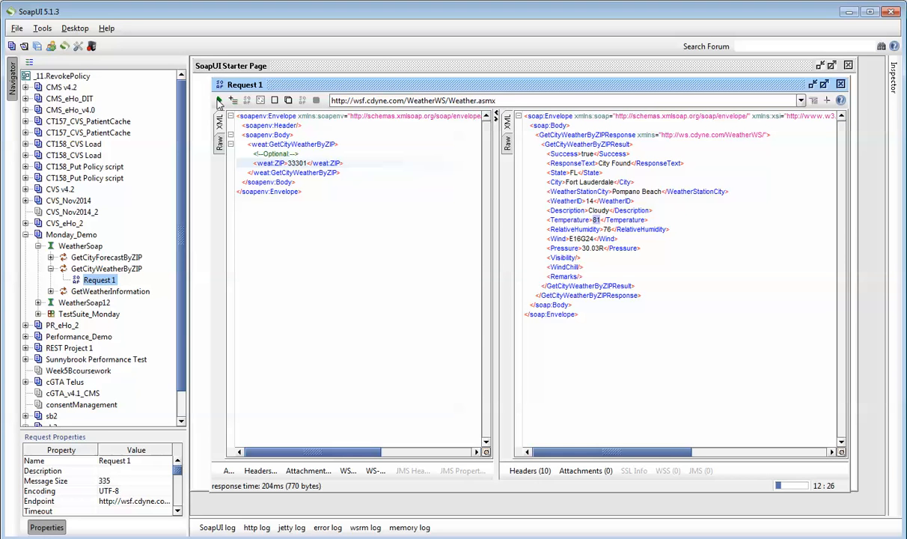
- Add Request 1 of GetCityWeatherByZIP to a test case in a new test suite named TestSuite_Wed
{"action": "right_click", "coordinate": [100, 285]}
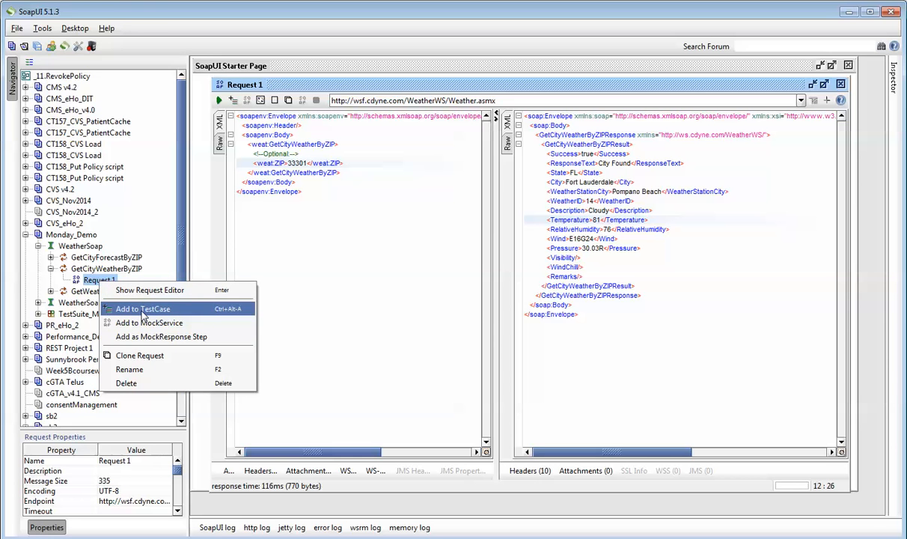
{"action": "left_click", "coordinate": [144, 314]}
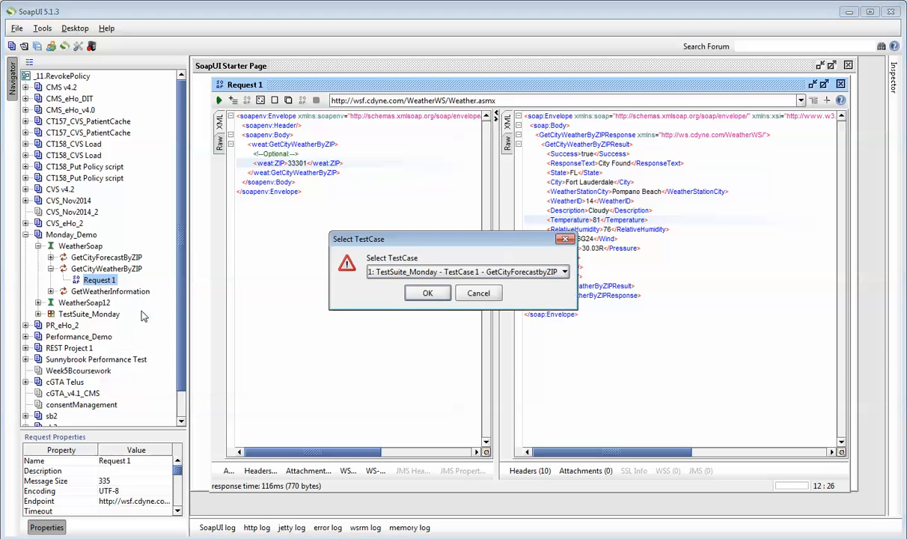
{"action": "left_click", "coordinate": [431, 273]}
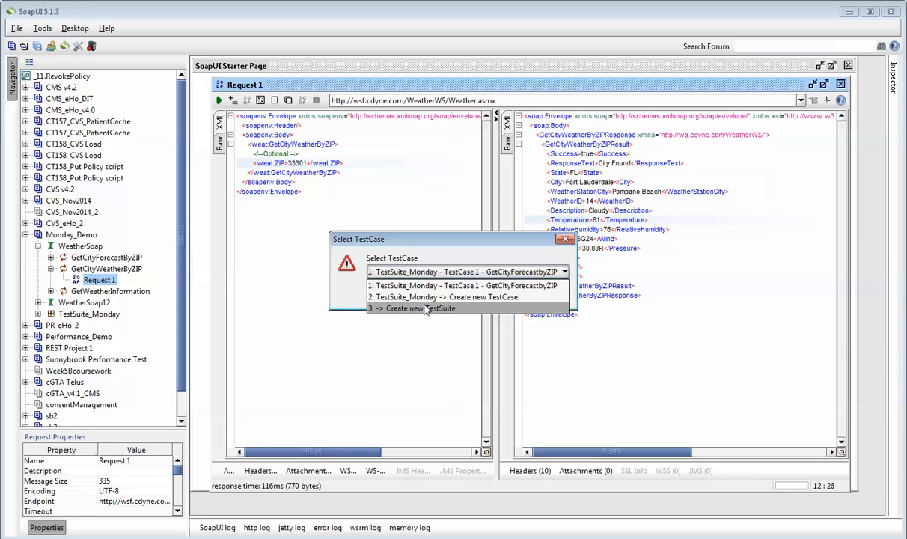
{"action": "left_click", "coordinate": [426, 309]}
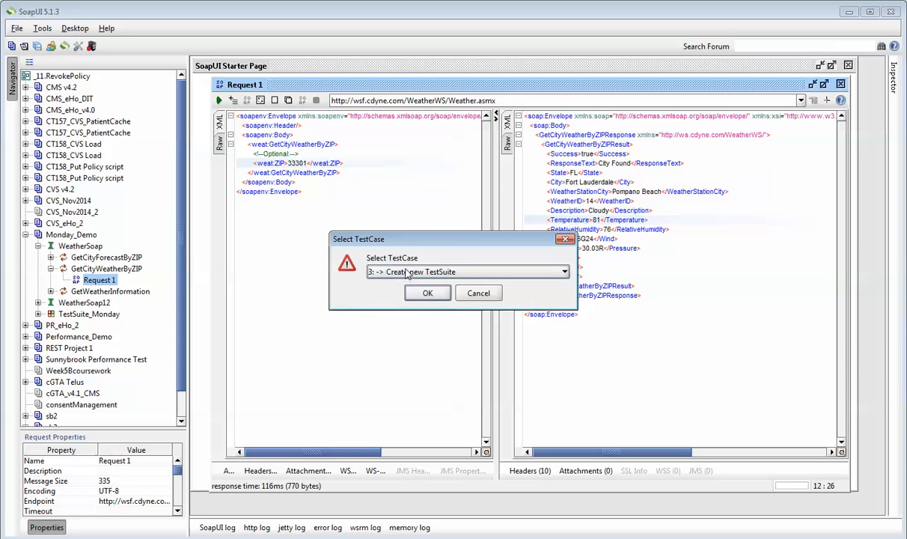
{"action": "left_click", "coordinate": [425, 293]}
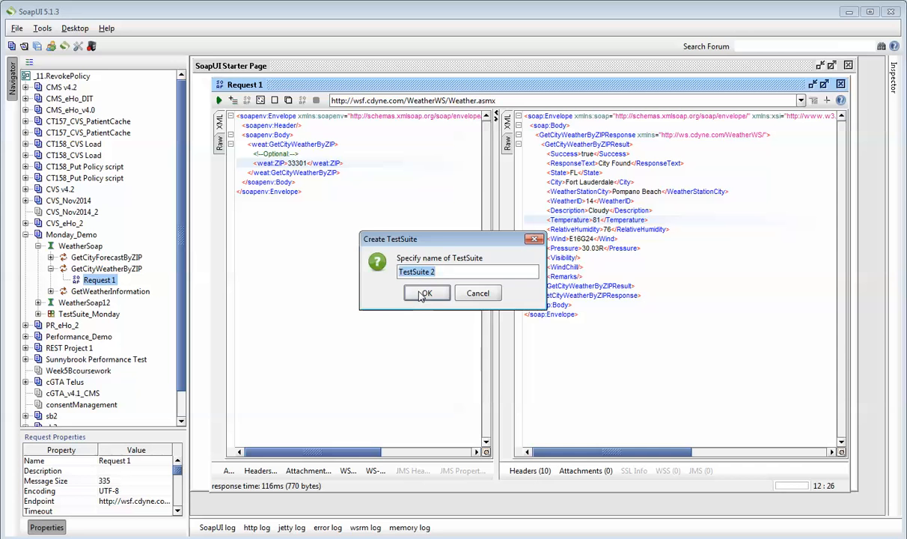
{"action": "left_click", "coordinate": [440, 272]}
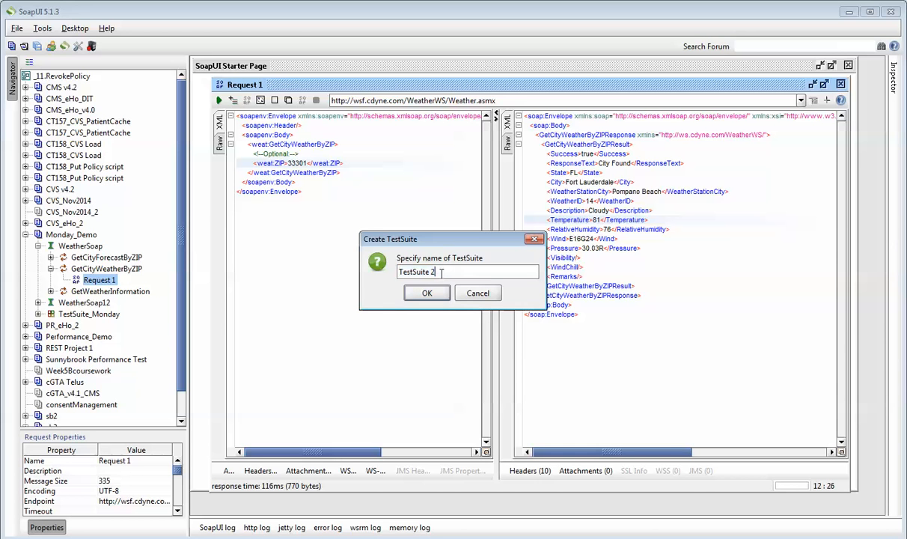
{"action": "key", "text": "BackSpace"}
{"action": "type", "text": "_Wedne"}
{"action": "key", "text": "BackSpace"}
{"action": "key", "text": "BackSpace"}
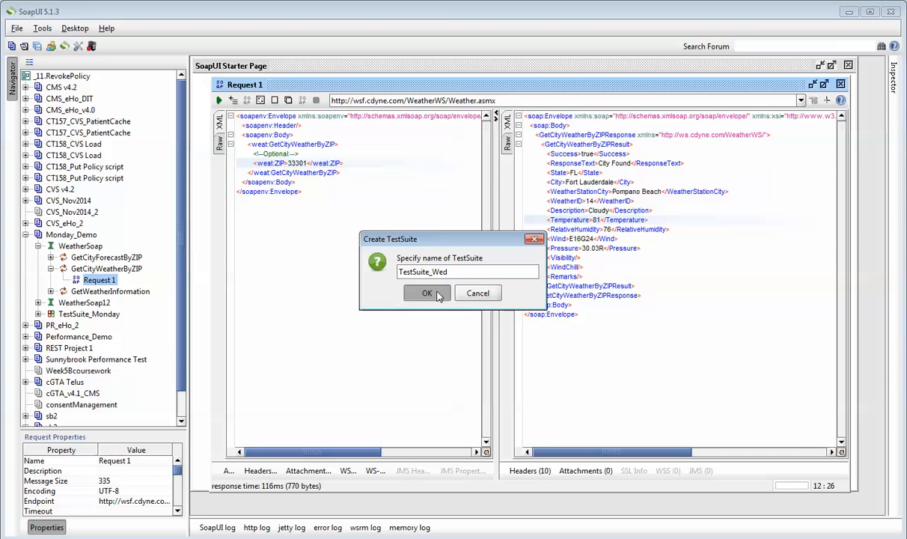
{"action": "left_click", "coordinate": [427, 293]}
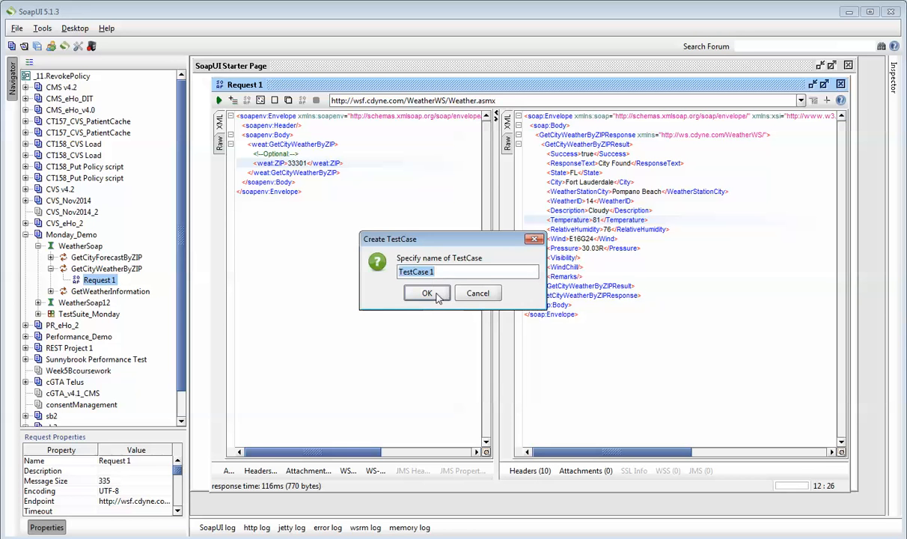
- Create TestCase 1 with the default request options and open its GetCityWeatherByZIP - Request 1 test step
{"action": "left_click", "coordinate": [436, 296]}
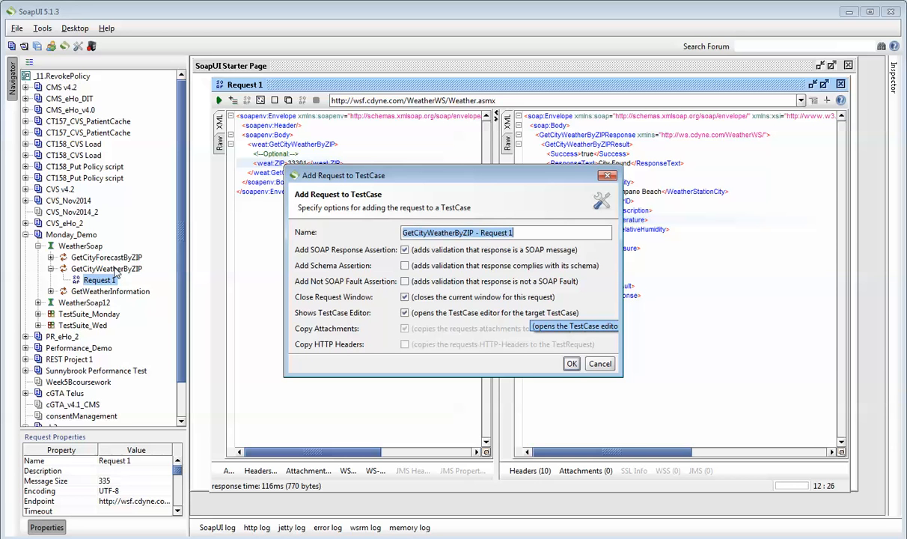
{"action": "left_click", "coordinate": [572, 365]}
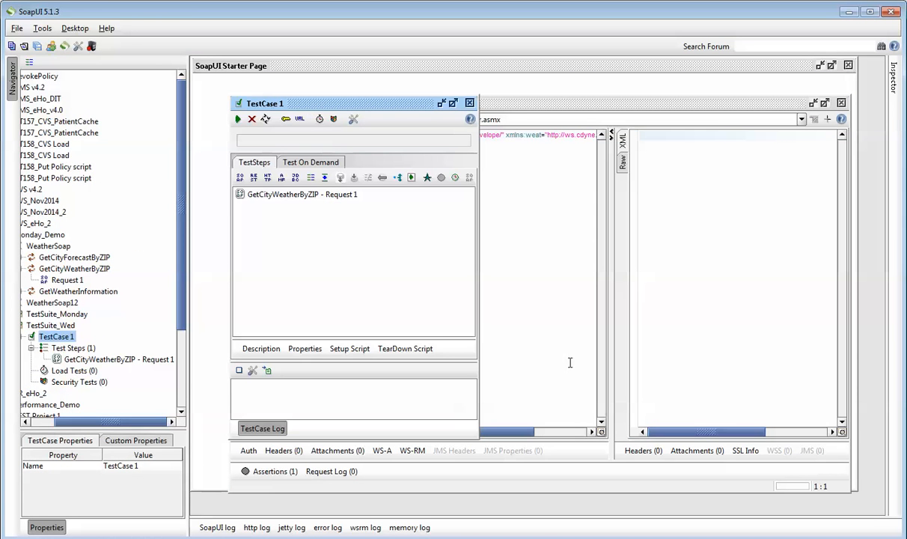
{"action": "left_click_drag", "start_coordinate": [90, 424], "coordinate": [69, 427]}
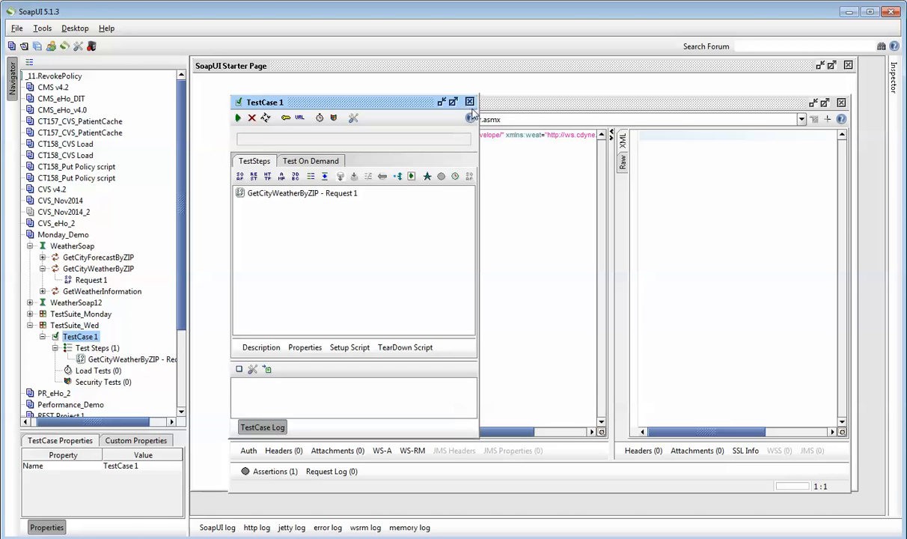
{"action": "double_click", "coordinate": [301, 194]}
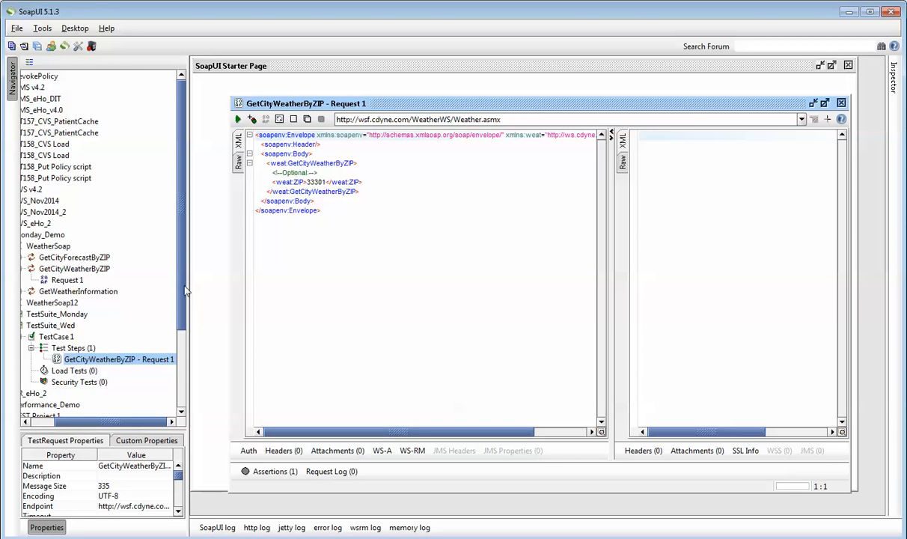
- Run the GetCityWeatherByZIP - Request 1 test step, and close its editor and the starter page
{"action": "scroll", "coordinate": [185, 290], "scroll_direction": "down", "scroll_amount": 2}
{"action": "left_click_drag", "start_coordinate": [126, 424], "coordinate": [108, 425]}
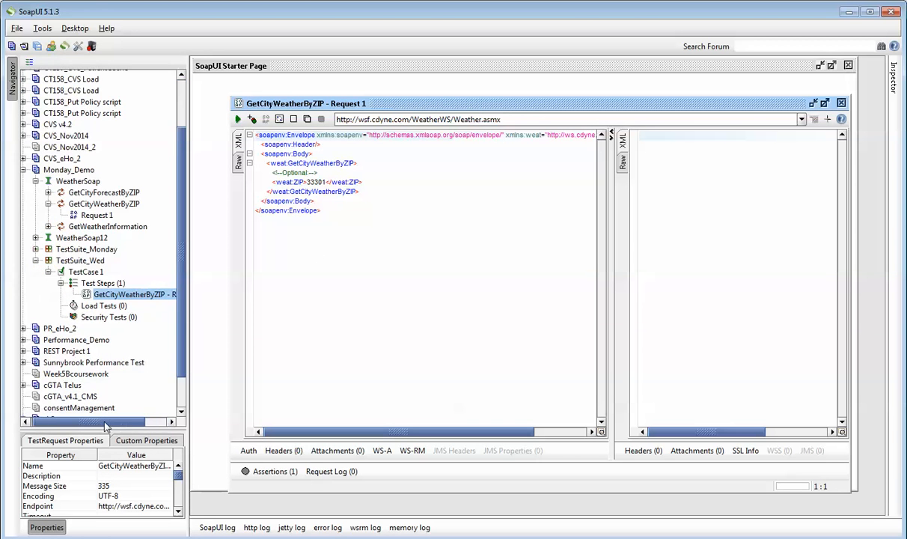
{"action": "left_click", "coordinate": [98, 306]}
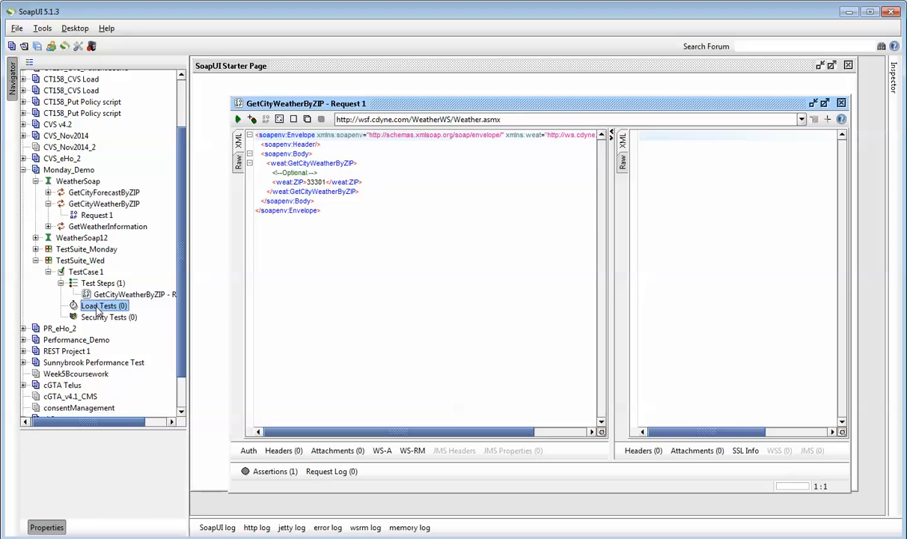
{"action": "left_click", "coordinate": [123, 295]}
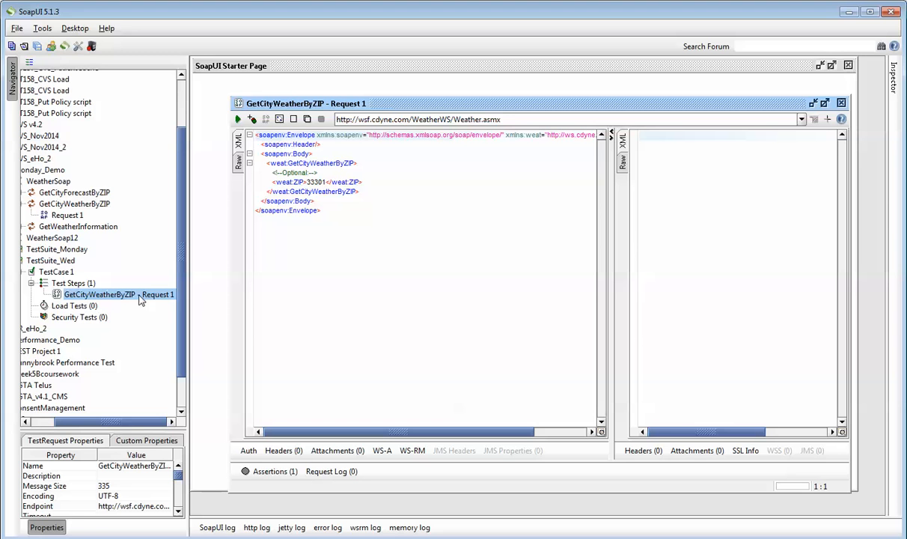
{"action": "left_click", "coordinate": [237, 120]}
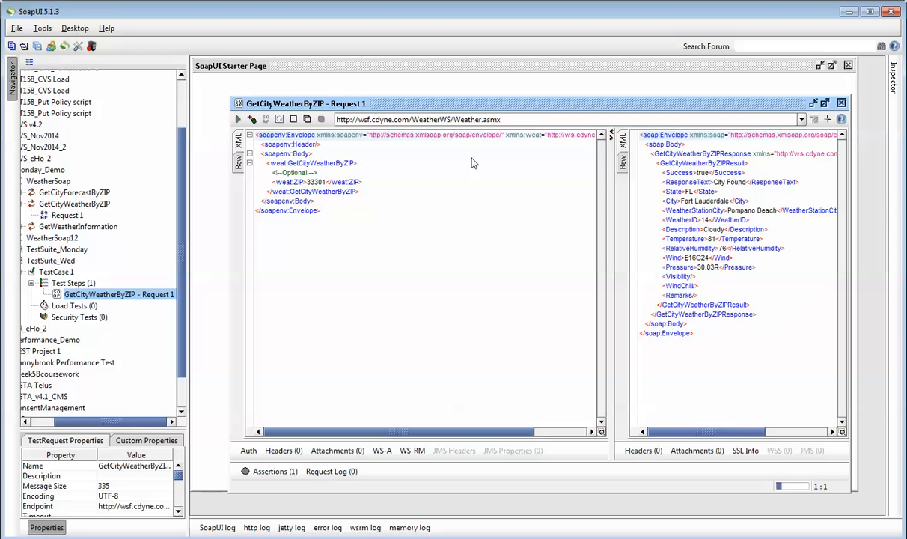
{"action": "left_click", "coordinate": [841, 103]}
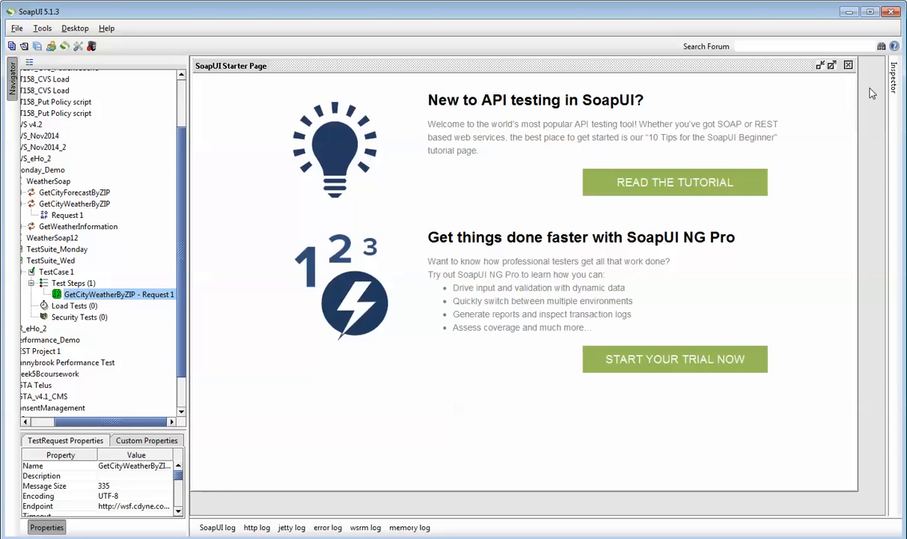
{"action": "left_click", "coordinate": [848, 66]}
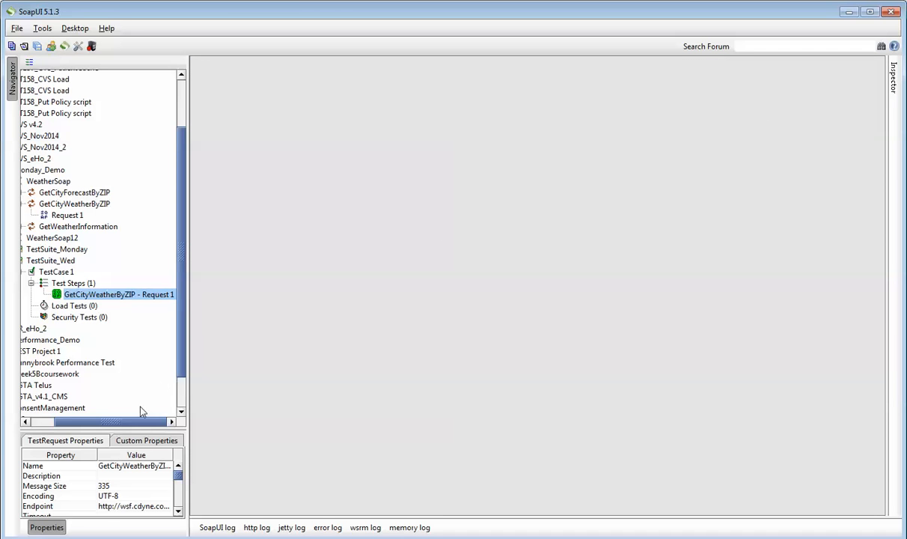
- Create a load test under TestCase 1 of TestSuite_Wed with the name LoadTest 1
{"action": "left_click_drag", "start_coordinate": [132, 421], "coordinate": [106, 422]}
{"action": "left_click", "coordinate": [113, 306]}
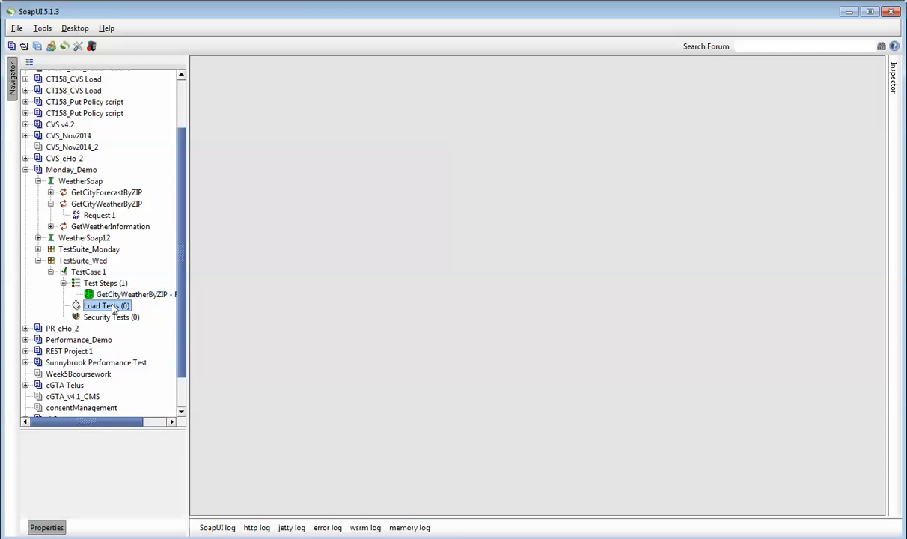
{"action": "right_click", "coordinate": [113, 307]}
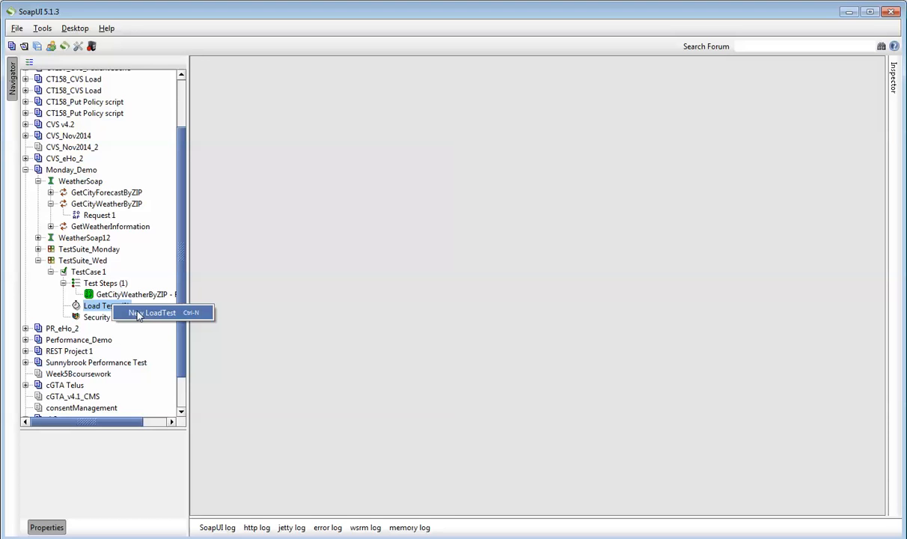
{"action": "left_click", "coordinate": [149, 312]}
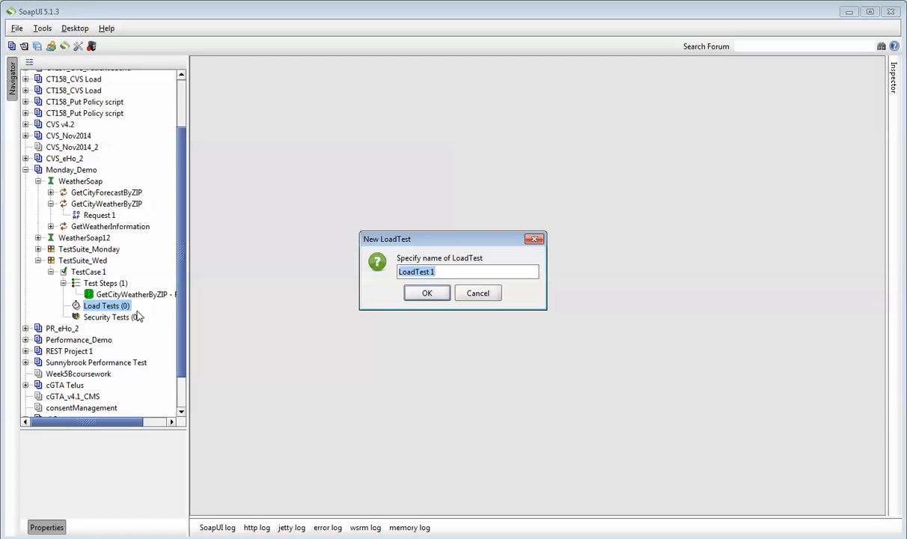
{"action": "left_click", "coordinate": [436, 296]}
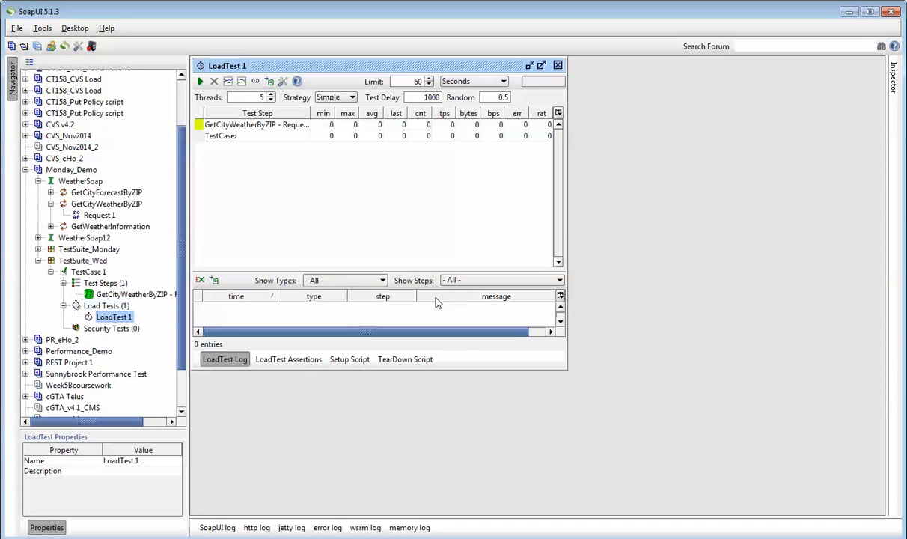
- Maximize the LoadTest 1 window and set the number of threads to 500
{"action": "left_click", "coordinate": [541, 66]}
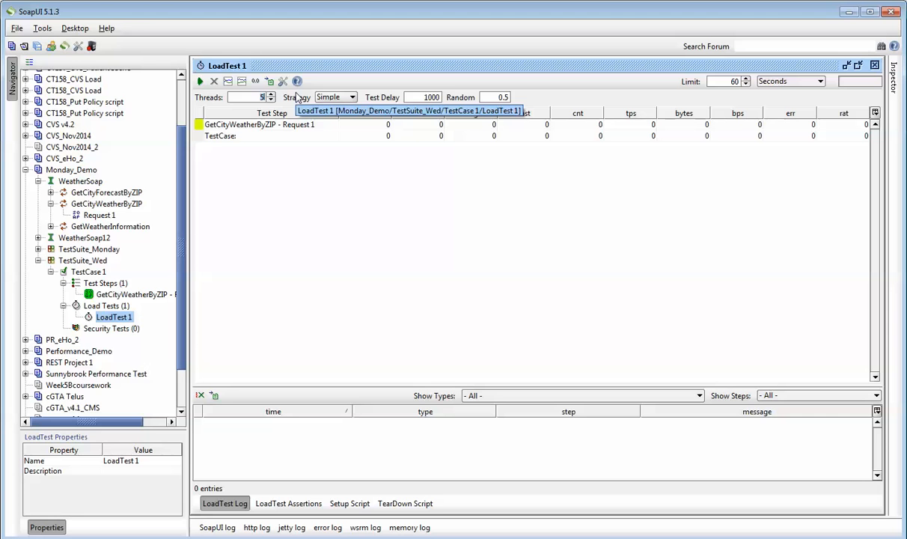
{"action": "type", "text": "00"}
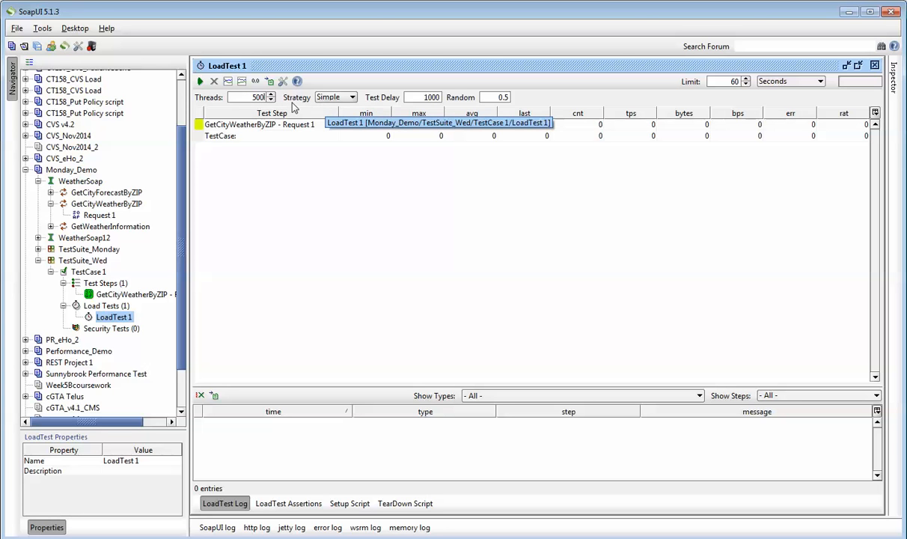
- Switch the load test strategy to Thread and back to Simple
{"action": "left_click", "coordinate": [326, 98]}
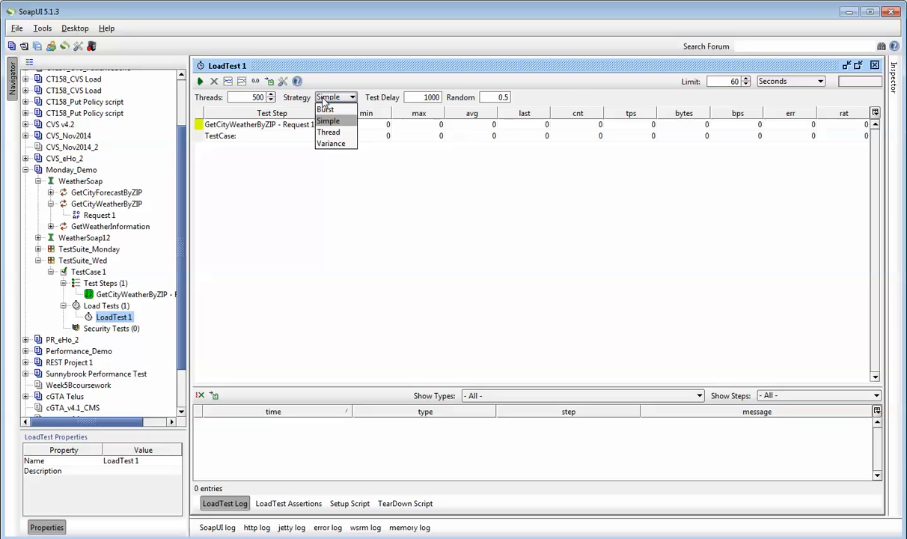
{"action": "left_click", "coordinate": [330, 133]}
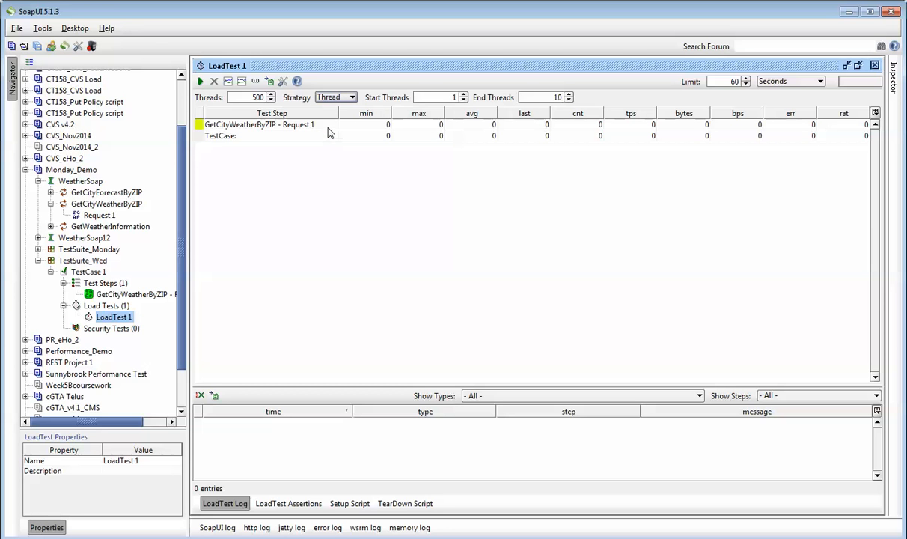
{"action": "left_click", "coordinate": [323, 98]}
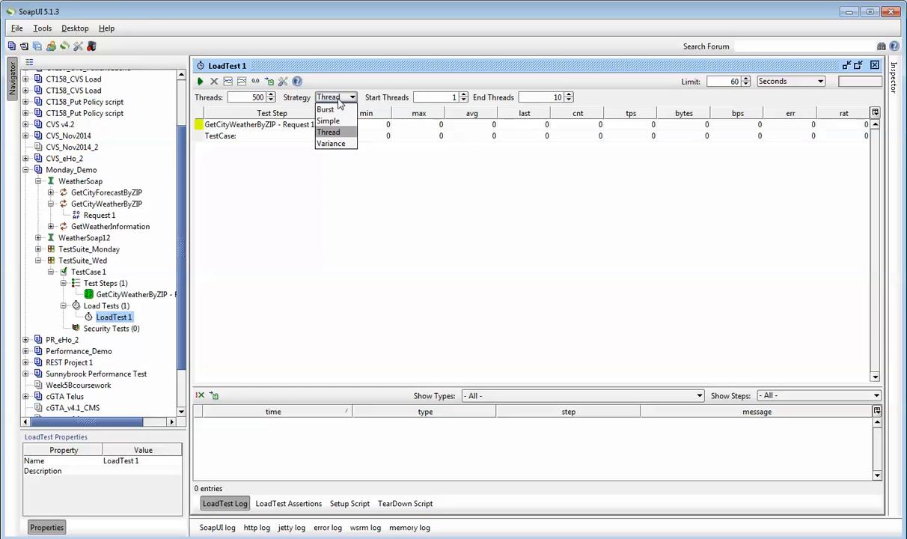
{"action": "left_click", "coordinate": [329, 121]}
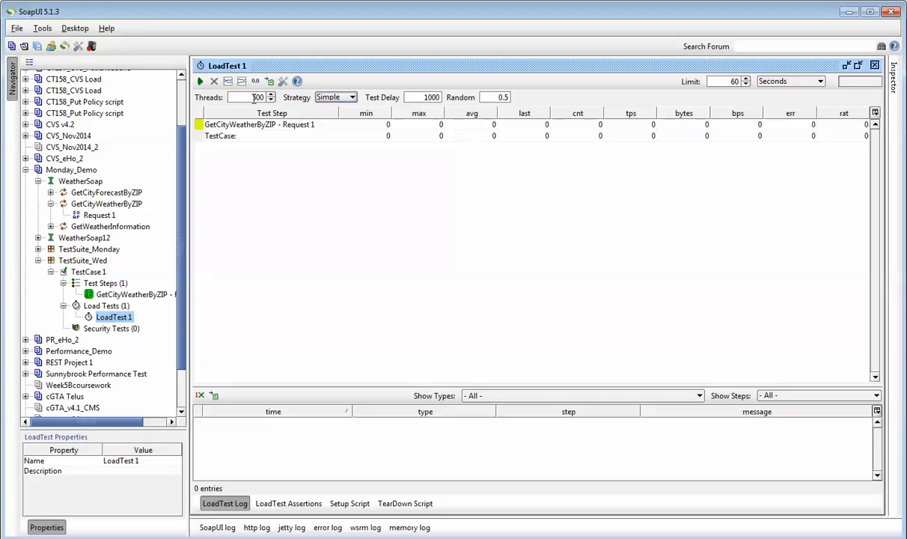
- Examine the load test's Test Delay setting by highlighting its full value
{"action": "double_click", "coordinate": [429, 98]}
{"action": "left_click", "coordinate": [425, 96]}
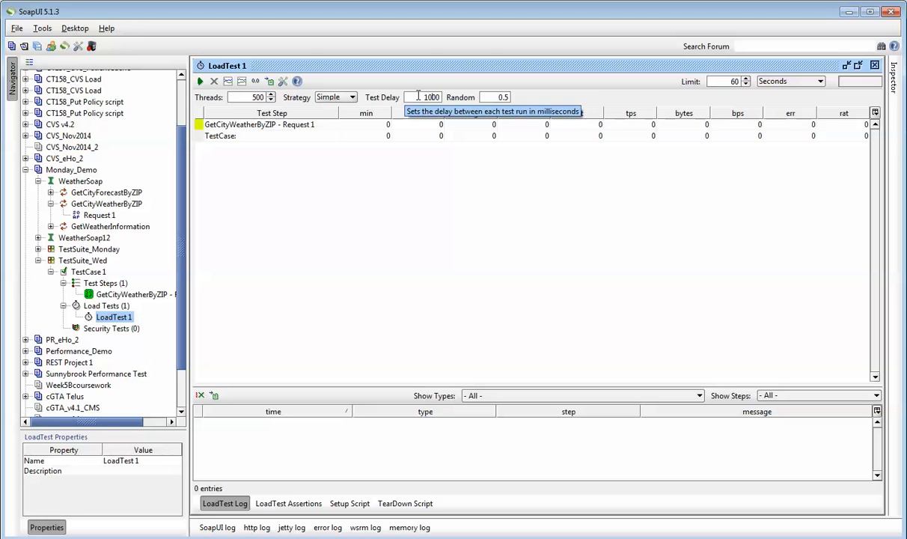
{"action": "double_click", "coordinate": [418, 97]}
{"action": "left_click_drag", "start_coordinate": [405, 91], "coordinate": [451, 103]}
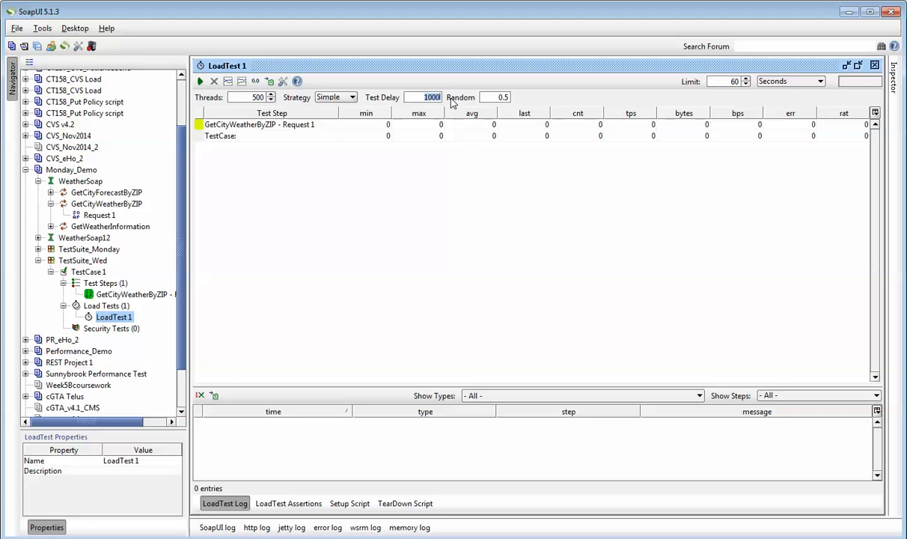
- Set the load test's Test Delay to 0 and its Random factor to 1
{"action": "type", "text": "30"}
{"action": "double_click", "coordinate": [435, 102]}
{"action": "double_click", "coordinate": [497, 97]}
{"action": "type", "text": "0"}
{"action": "key", "text": "BackSpace"}
{"action": "type", "text": "1"}
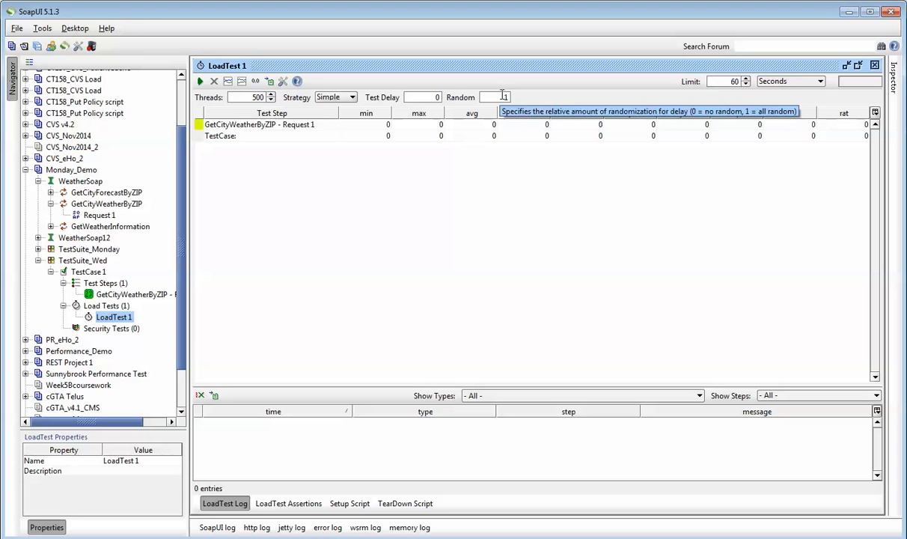
- Set the Random factor of the load test to 0
{"action": "double_click", "coordinate": [502, 96]}
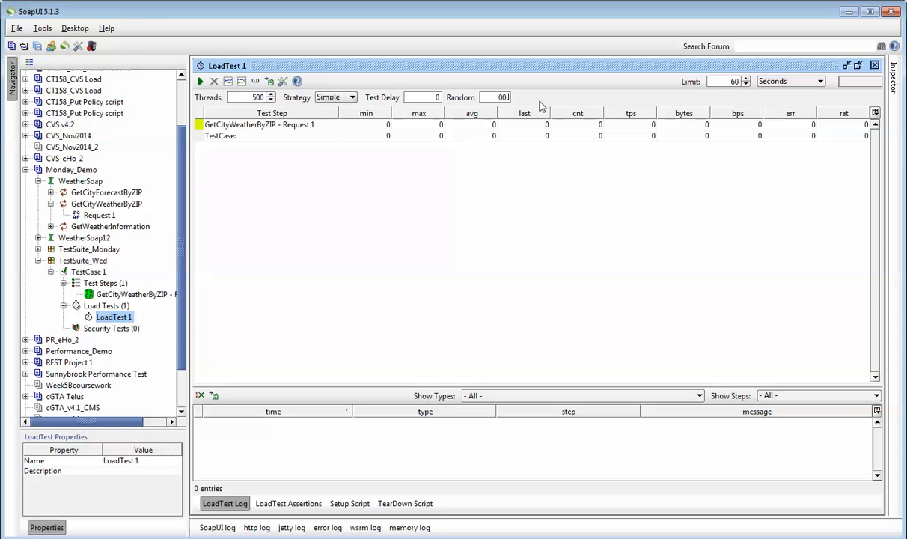
{"action": "type", "text": "0.5"}
{"action": "key", "text": "BackSpace"}
{"action": "key", "text": "BackSpace"}
- Switch the load test strategy to Thread and set the number of threads to 10
{"action": "left_click", "coordinate": [335, 98]}
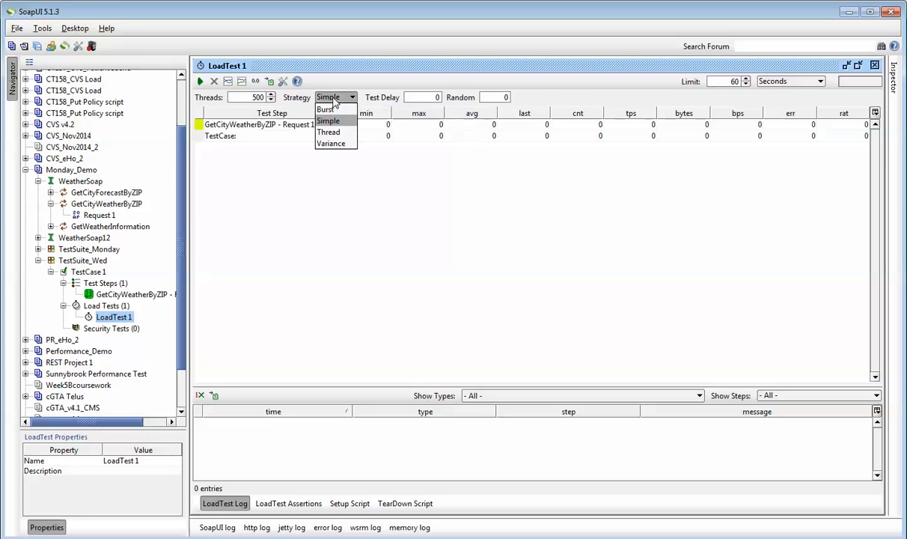
{"action": "left_click", "coordinate": [329, 132]}
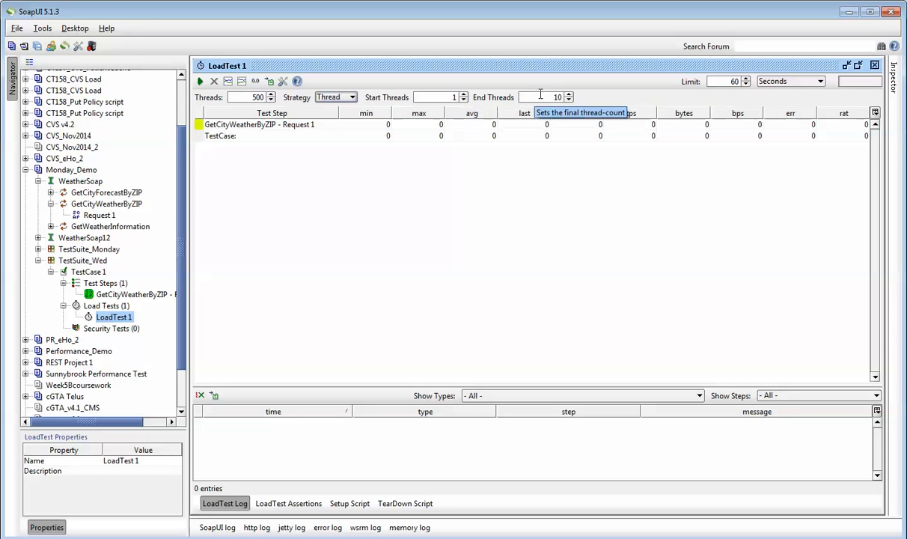
{"action": "left_click_drag", "start_coordinate": [249, 99], "coordinate": [291, 101]}
{"action": "type", "text": "10"}
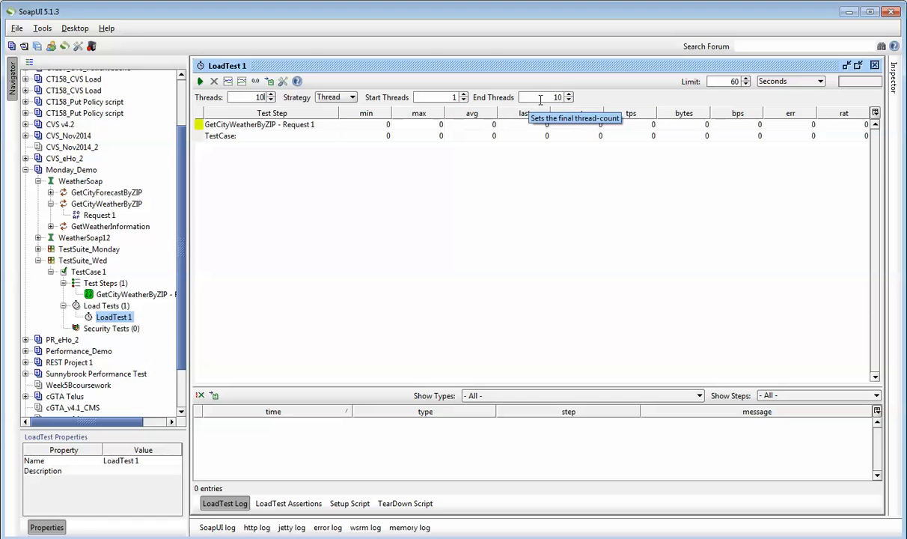
- Try the Variance and Burst strategies for the load test and return to Simple
{"action": "left_click", "coordinate": [336, 101]}
{"action": "left_click", "coordinate": [330, 143]}
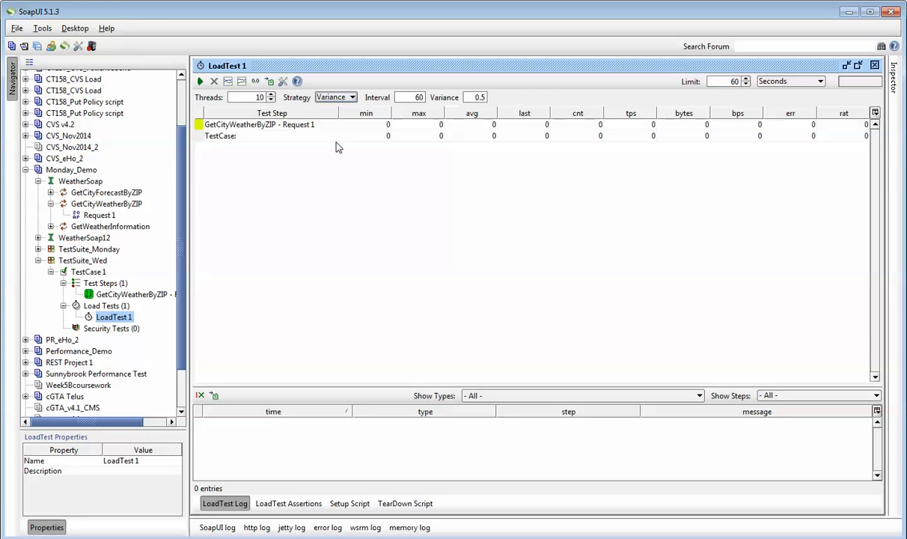
{"action": "left_click", "coordinate": [323, 97]}
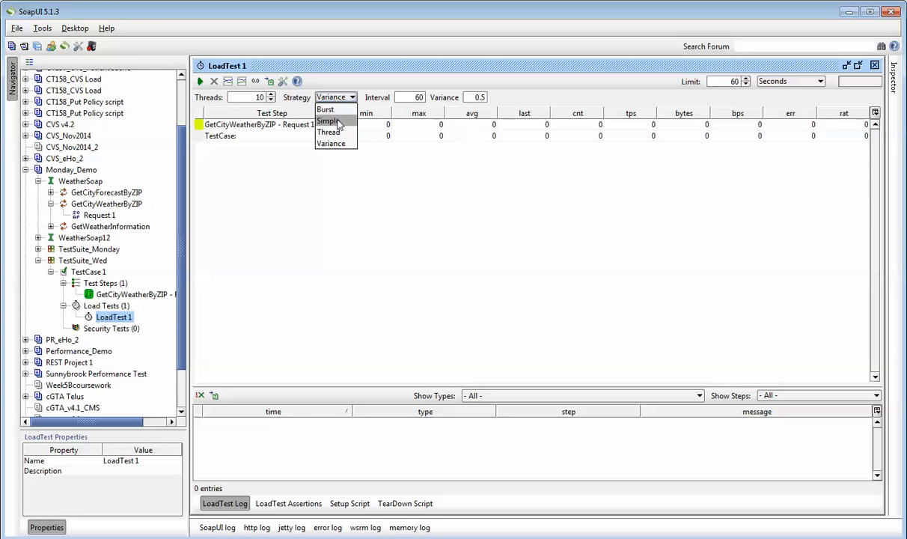
{"action": "left_click", "coordinate": [334, 110]}
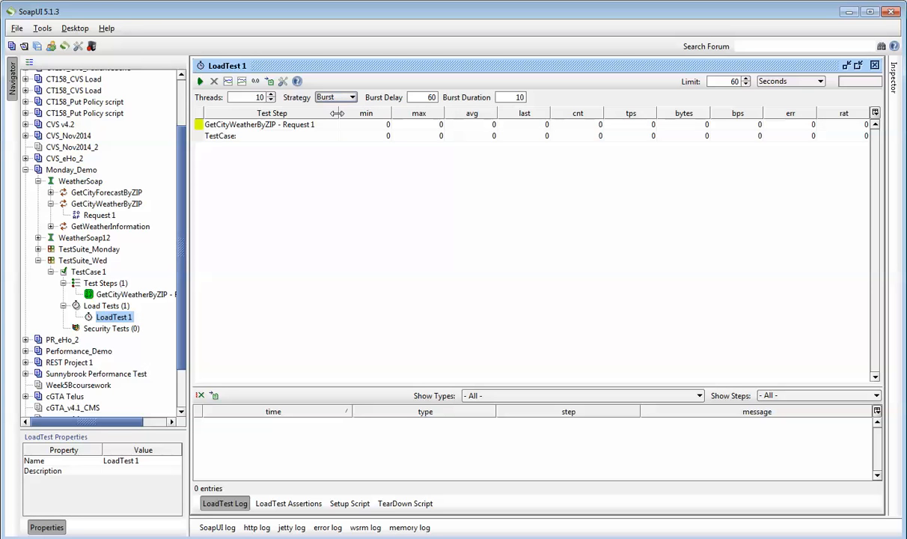
{"action": "left_click", "coordinate": [324, 97]}
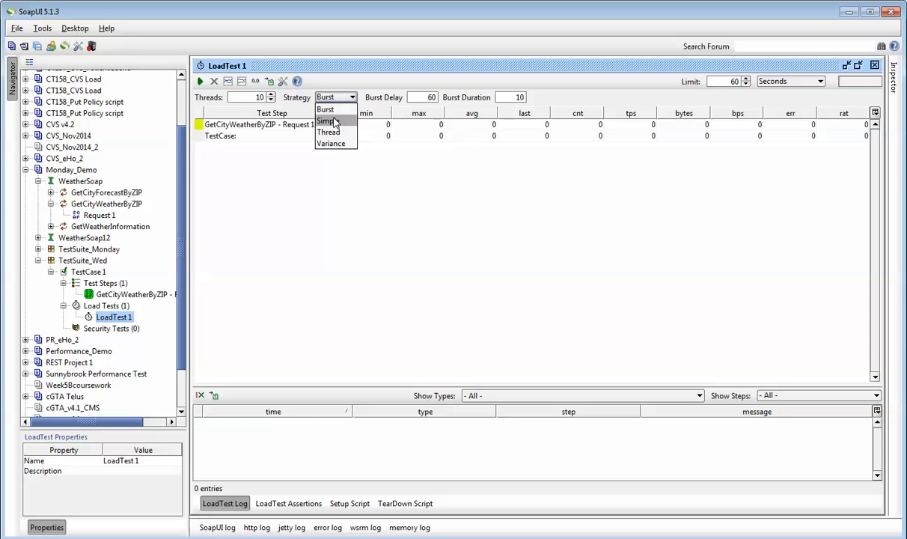
{"action": "left_click", "coordinate": [330, 121]}
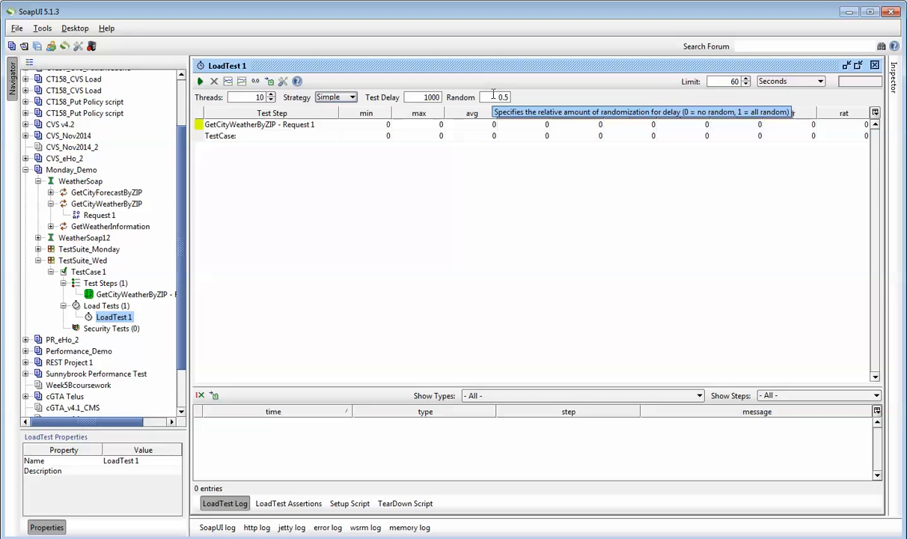
- Set the Simple strategy's Test Delay to 10 and its Random factor to 0.1
{"action": "key", "text": "BackSpace"}
{"action": "key", "text": "BackSpace"}
{"action": "key", "text": "BackSpace"}
{"action": "key", "text": "BackSpace"}
{"action": "type", "text": "1"}
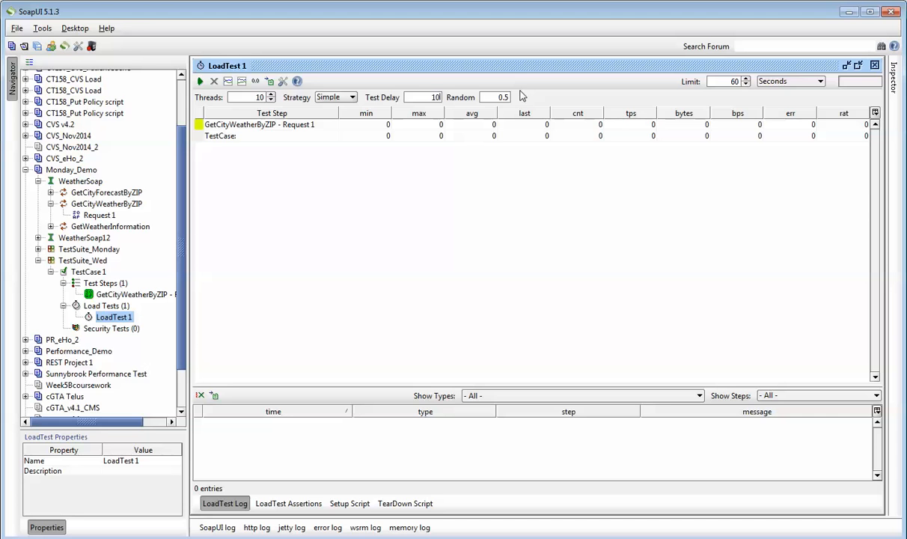
{"action": "key", "text": "Tab"}
{"action": "type", "text": "01"}
{"action": "type", "text": ".1"}
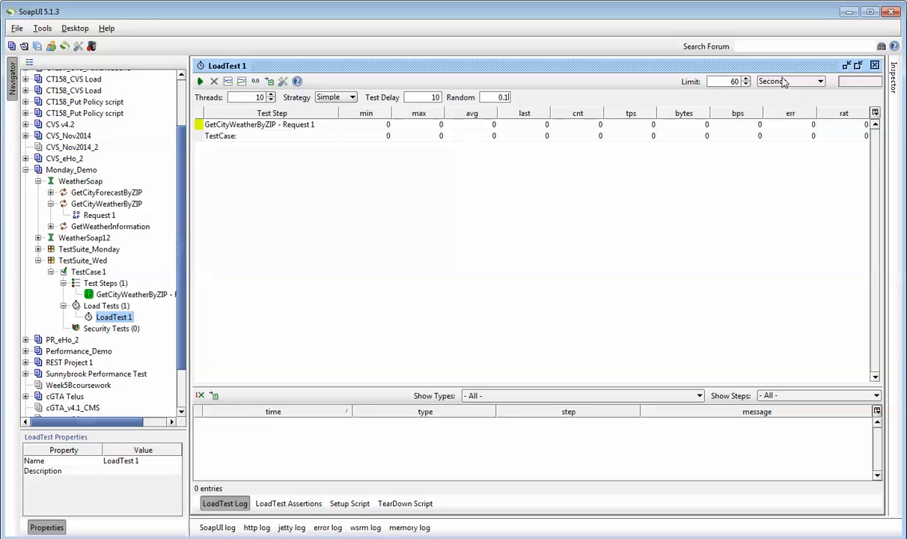
- Limit the load test to 1000 total runs
{"action": "double_click", "coordinate": [727, 84]}
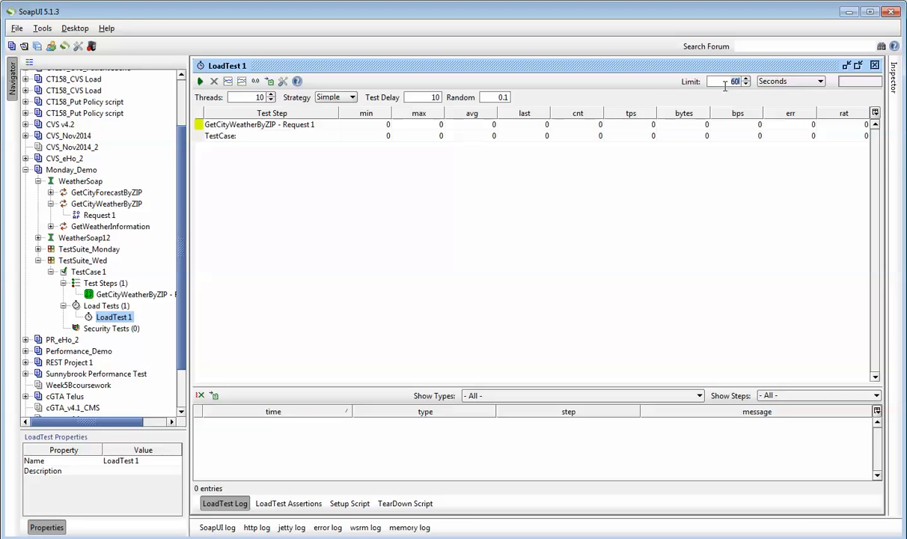
{"action": "double_click", "coordinate": [732, 83]}
{"action": "type", "text": "60"}
{"action": "left_click", "coordinate": [776, 82]}
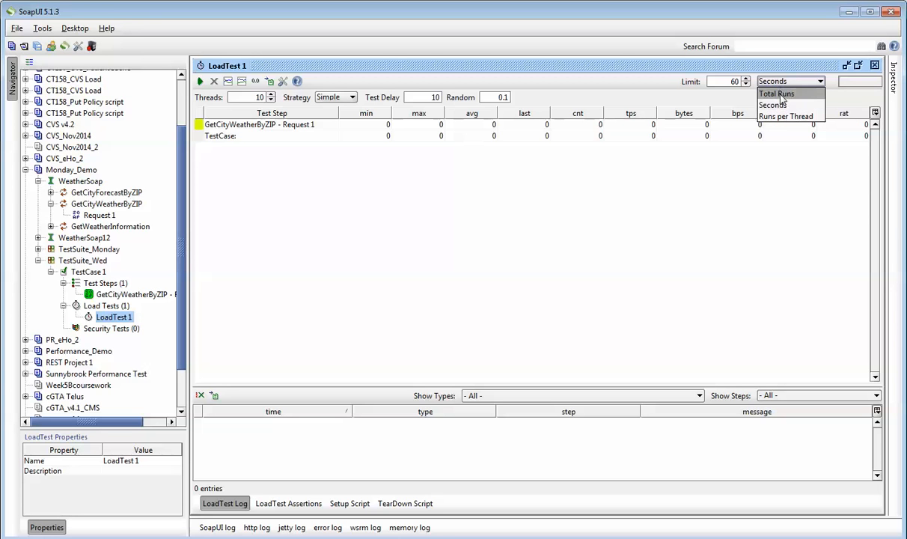
{"action": "left_click", "coordinate": [778, 94]}
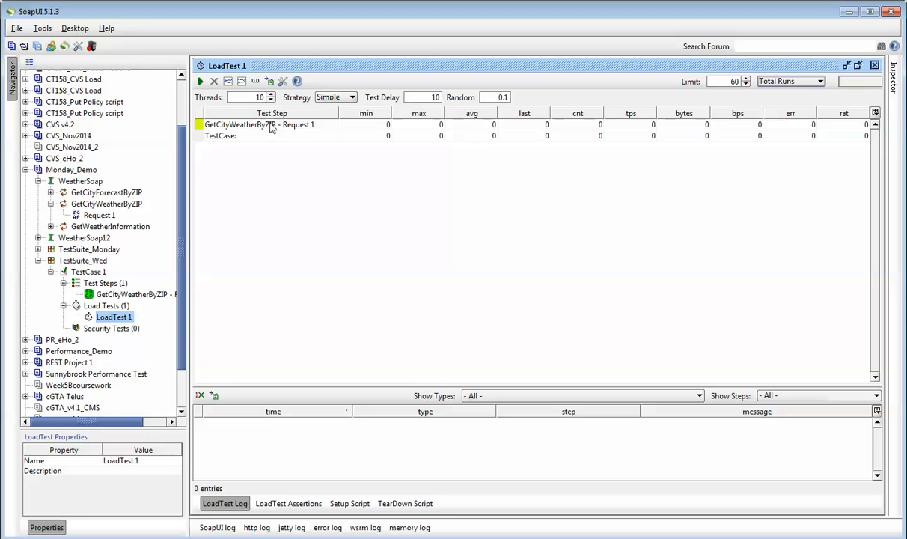
{"action": "left_click", "coordinate": [729, 81]}
{"action": "type", "text": "100"}
{"action": "key", "text": "Delete"}
{"action": "left_click", "coordinate": [730, 85]}
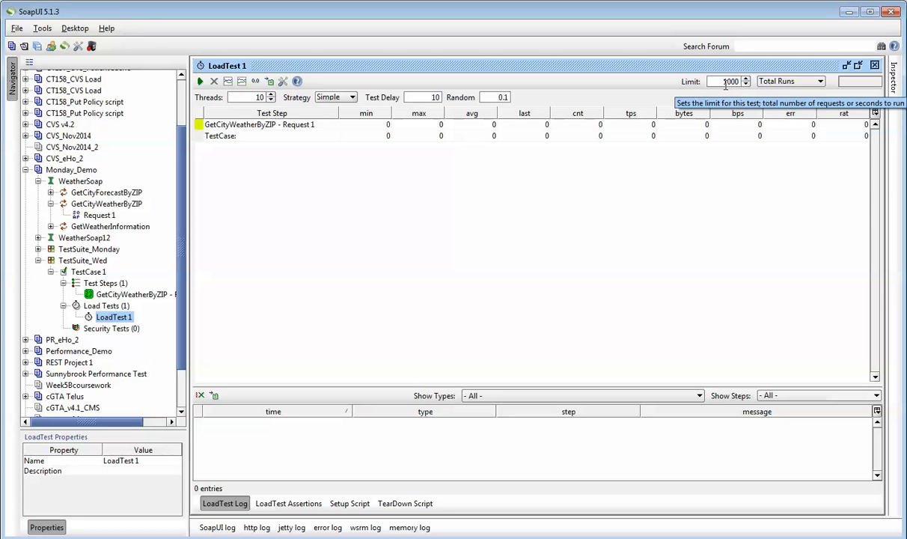
- Change the load test limit to 500 runs per thread
{"action": "left_click", "coordinate": [788, 84]}
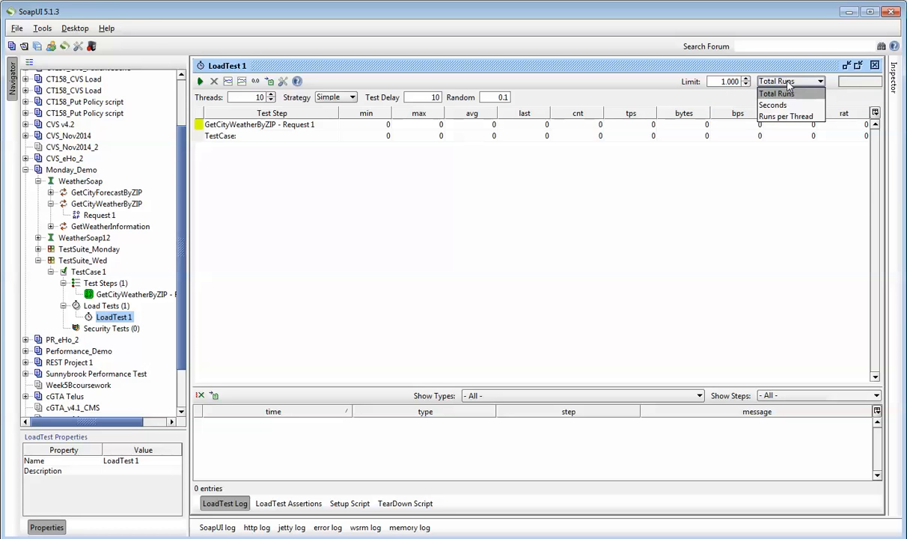
{"action": "left_click", "coordinate": [786, 117]}
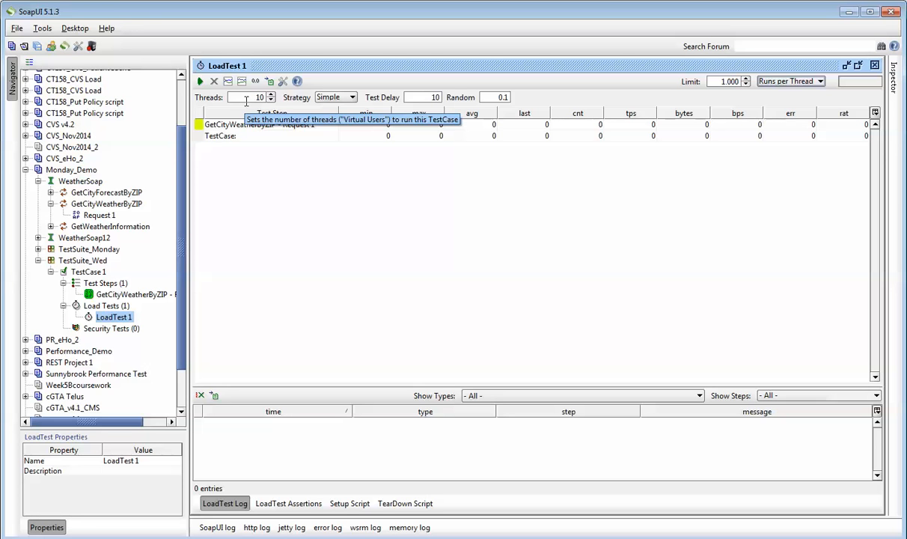
{"action": "double_click", "coordinate": [726, 82]}
{"action": "type", "text": "500"}
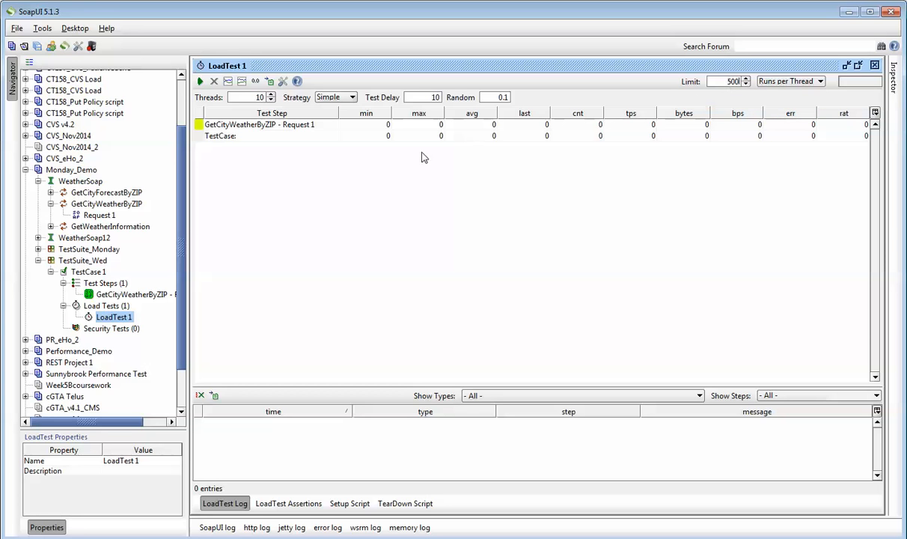
- Switch the load test strategy to Thread and select its Start Threads setting
{"action": "left_click", "coordinate": [321, 98]}
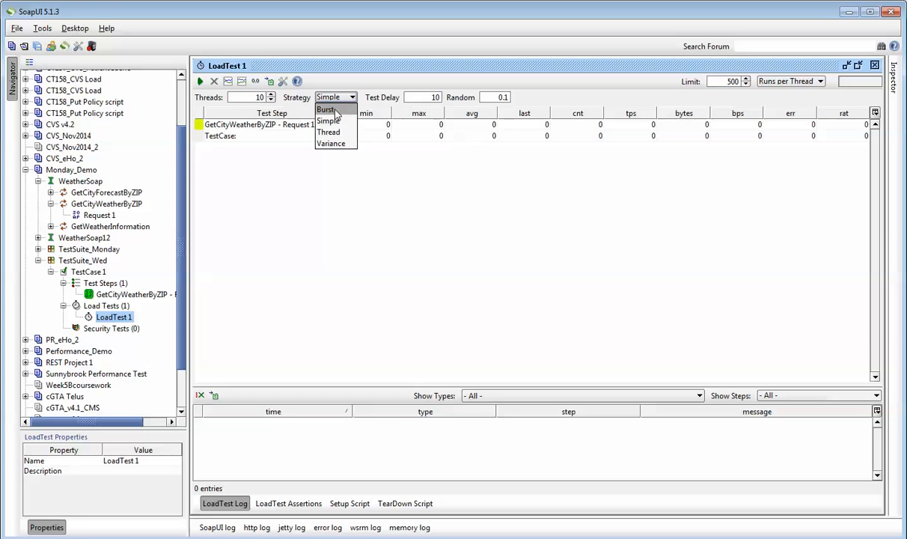
{"action": "left_click", "coordinate": [335, 132]}
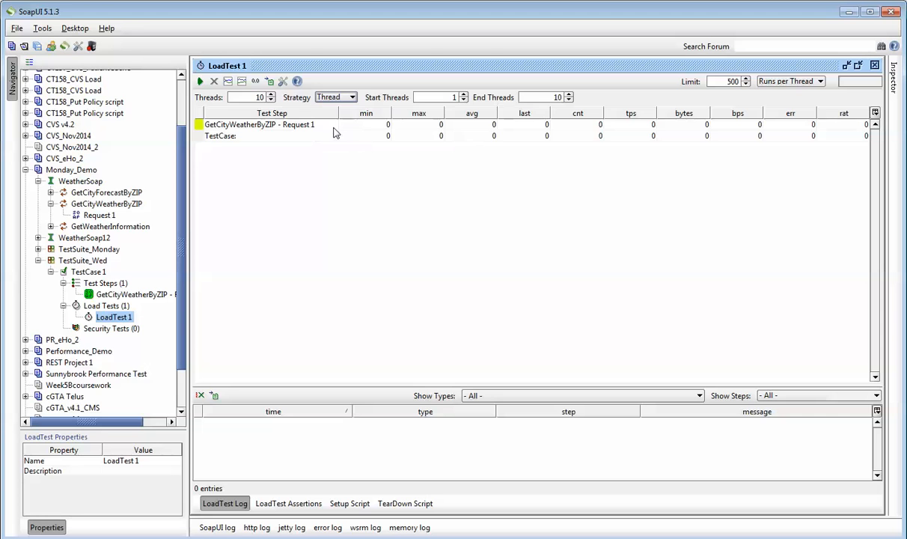
{"action": "left_click", "coordinate": [443, 97]}
- Set the load test's limit unit to Seconds and return the strategy to Simple
{"action": "left_click", "coordinate": [778, 82]}
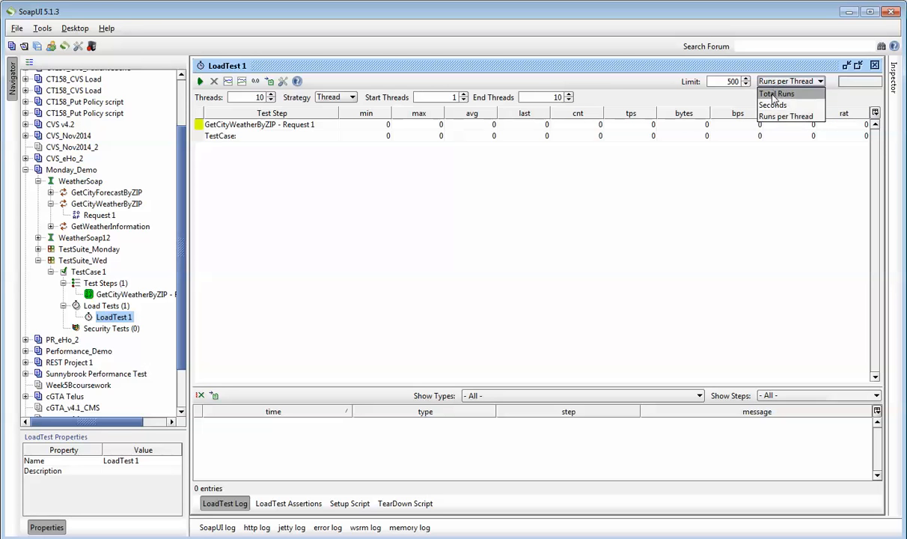
{"action": "left_click", "coordinate": [773, 105]}
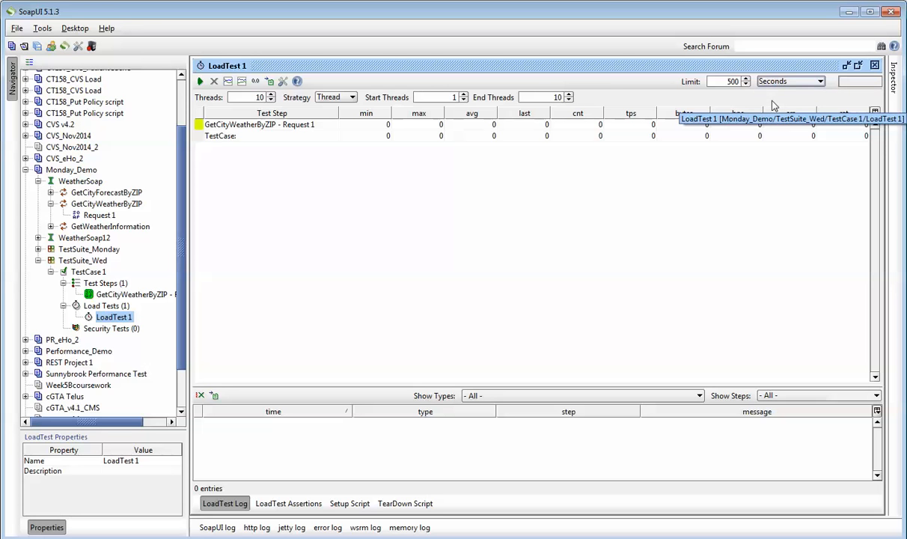
{"action": "left_click", "coordinate": [332, 98]}
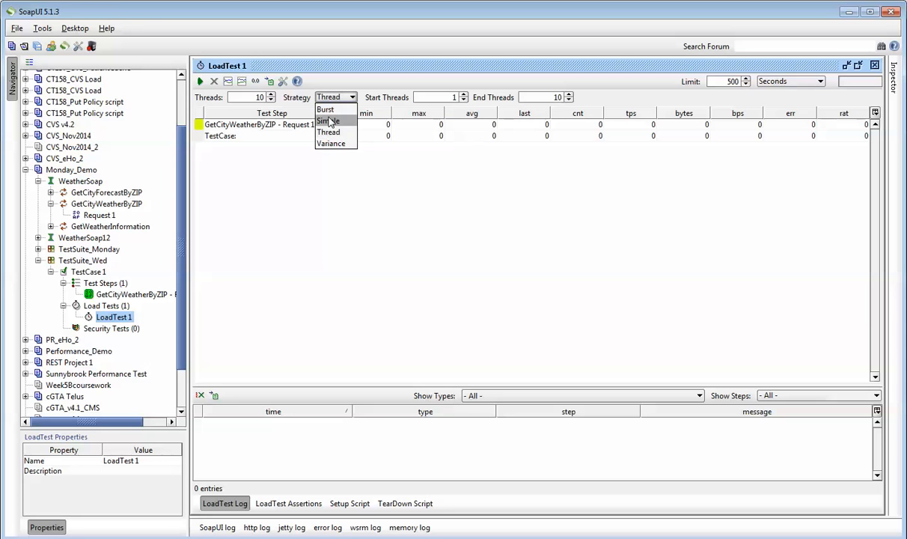
{"action": "left_click", "coordinate": [327, 120]}
- Configure the load test with 100 threads, a Test Delay of 10 and a Random factor of 0.1
{"action": "double_click", "coordinate": [262, 98]}
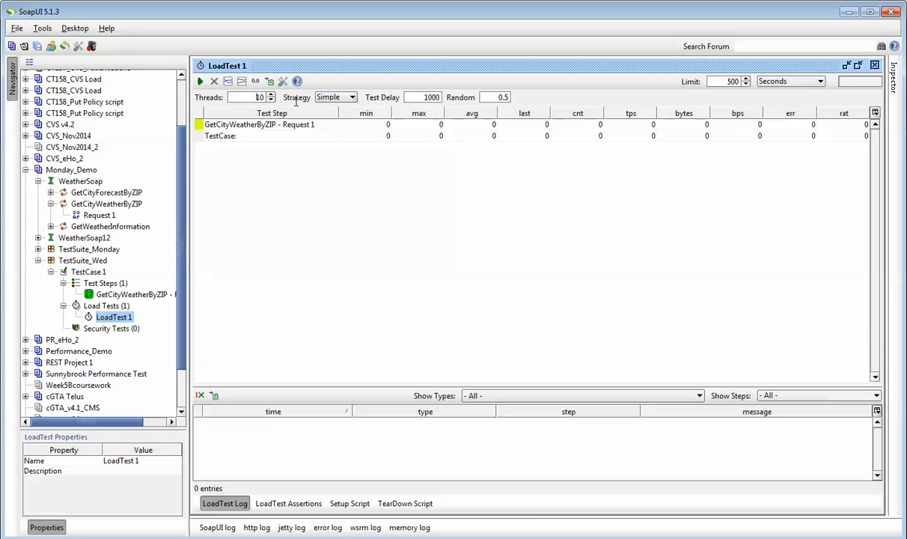
{"action": "type", "text": "100"}
{"action": "double_click", "coordinate": [420, 97]}
{"action": "type", "text": "0"}
{"action": "double_click", "coordinate": [500, 97]}
{"action": "type", "text": "0."}
- Set the load test limit to 180 seconds and start the run
{"action": "left_click", "coordinate": [722, 81]}
{"action": "type", "text": "18"}
{"action": "left_click", "coordinate": [200, 81]}
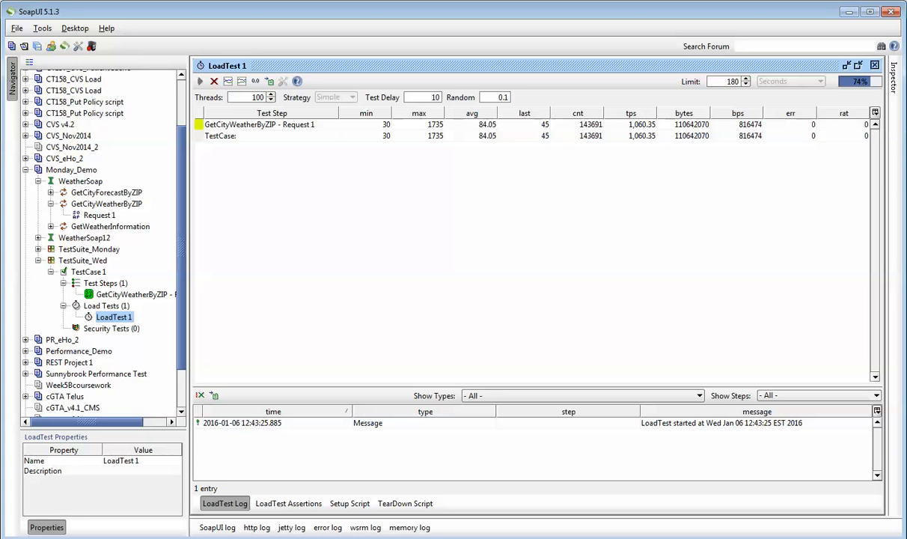
- Switch to Document4 in Microsoft Word and insert a table of three columns and four rows below the LoadRunner line
{"action": "key", "text": "super"}
{"action": "key", "text": "super"}
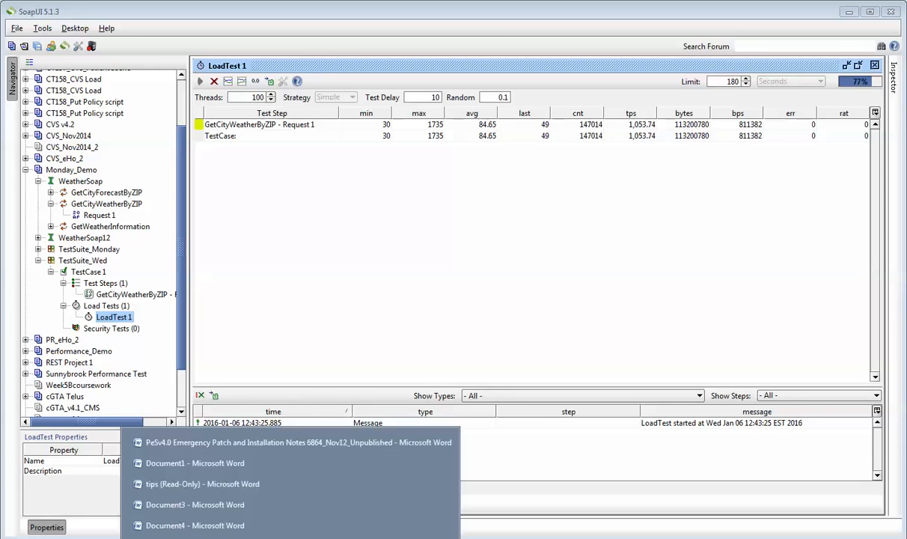
{"action": "left_click", "coordinate": [267, 528]}
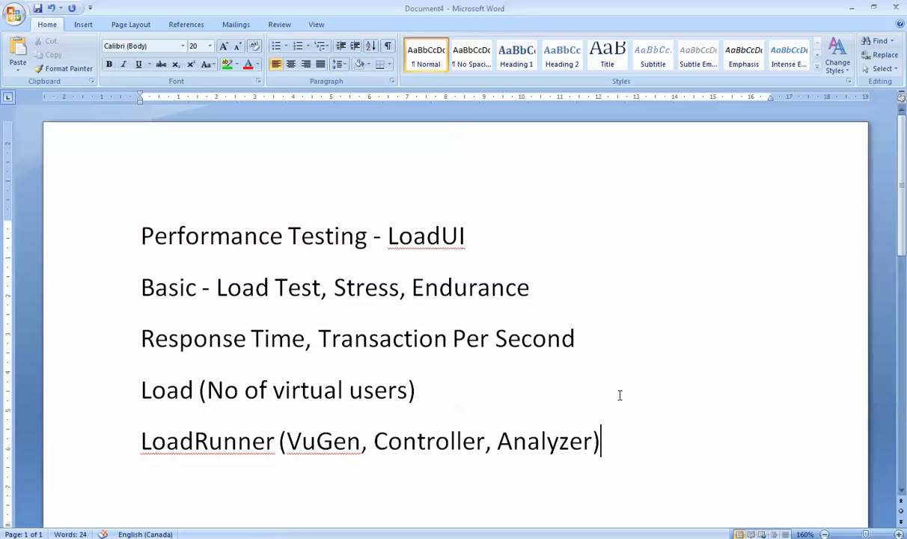
{"action": "scroll", "coordinate": [900, 278], "scroll_direction": "down", "scroll_amount": 3}
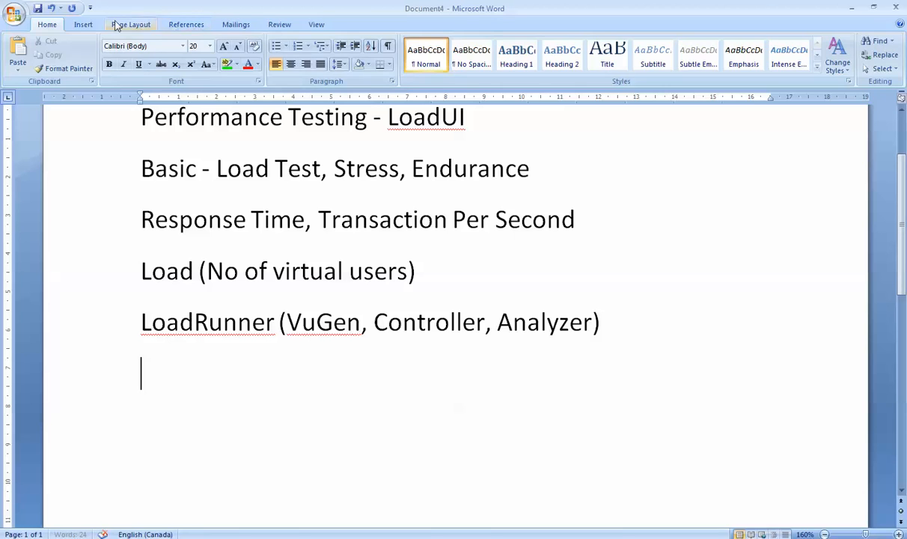
{"action": "left_click", "coordinate": [84, 24]}
{"action": "left_click", "coordinate": [104, 47]}
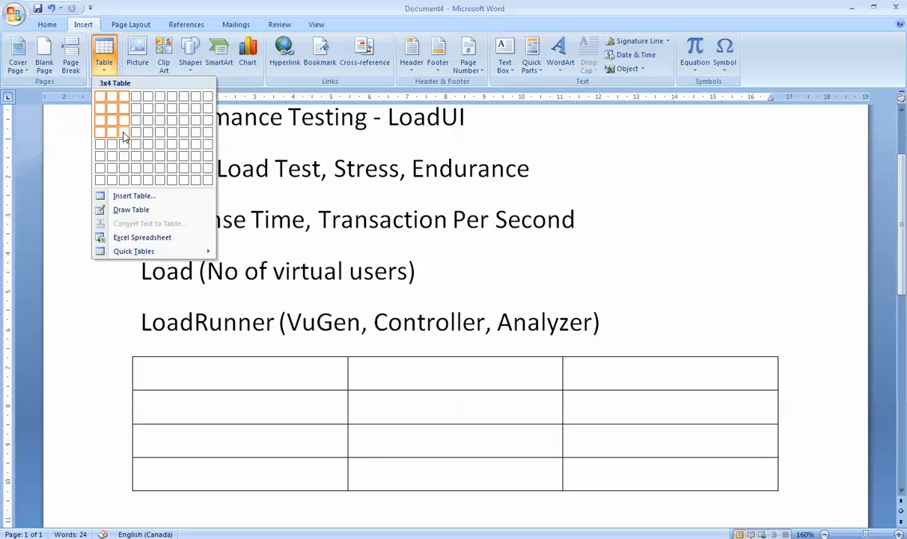
{"action": "left_click", "coordinate": [125, 135]}
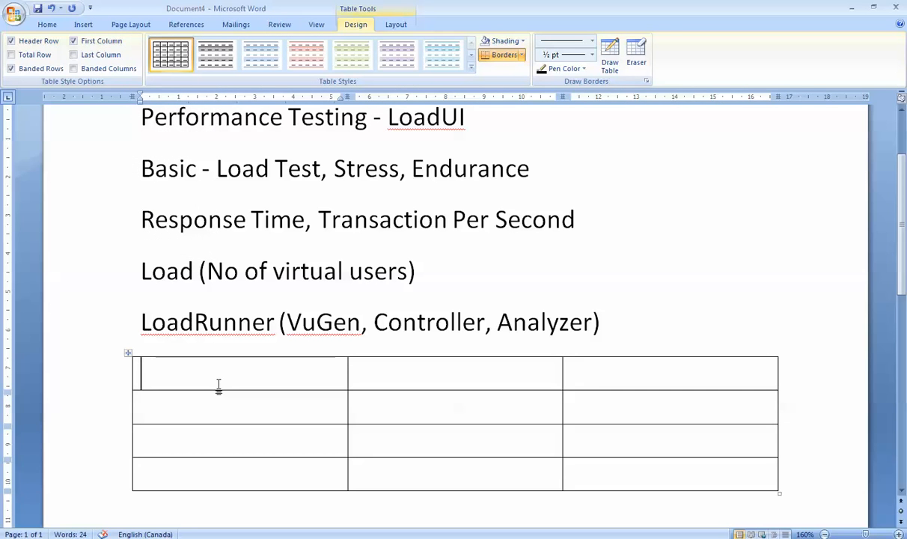
- Fill the table's header row with Load, RT (ms) and TPS
{"action": "type", "text": "No"}
{"action": "key", "text": "BackSpace"}
{"action": "key", "text": "BackSpace"}
{"action": "type", "text": "Load"}
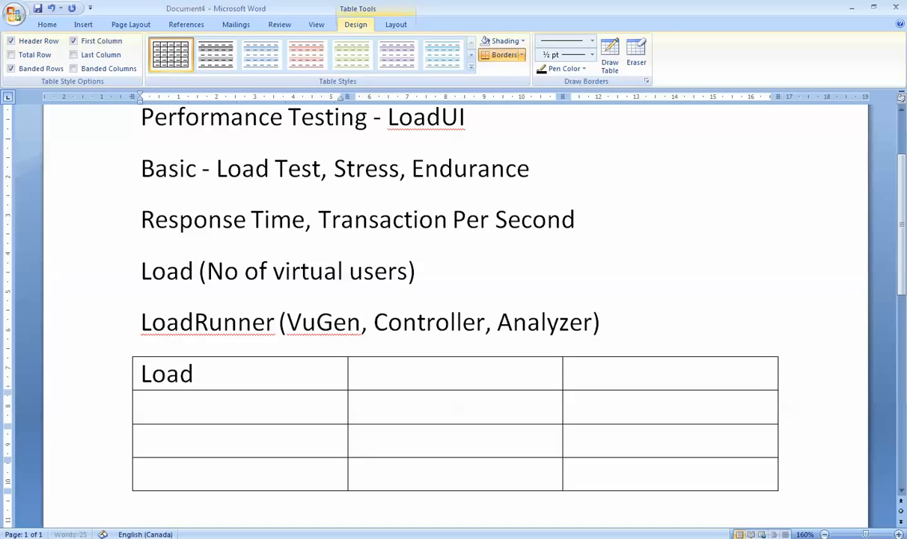
{"action": "key", "text": "Tab"}
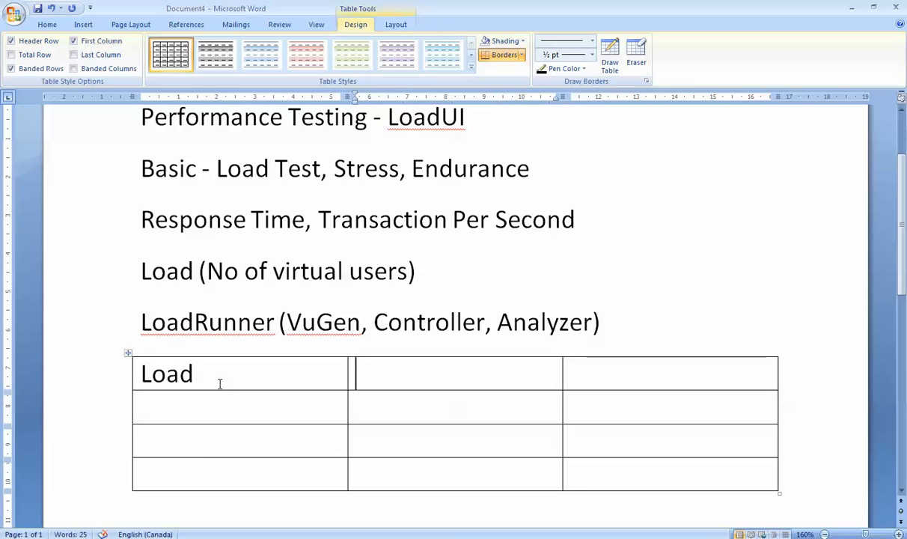
{"action": "type", "text": "RT (ms)"}
{"action": "key", "text": "Tab"}
{"action": "type", "text": "TPS"}
- Check the progress of the running load test in SoapUI and return to the results table in Word
{"action": "left_click", "coordinate": [154, 410]}
{"action": "key", "text": "alt+Tab"}
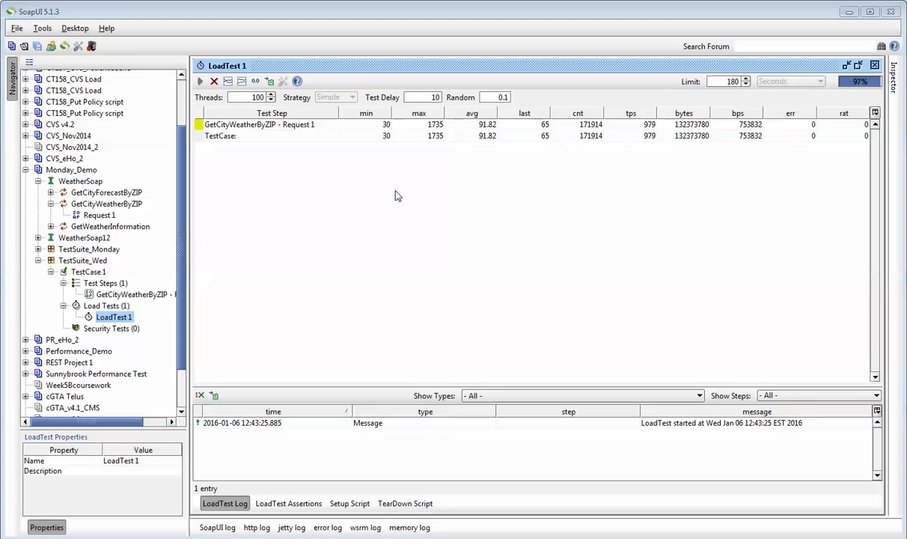
{"action": "key", "text": "alt+Tab"}
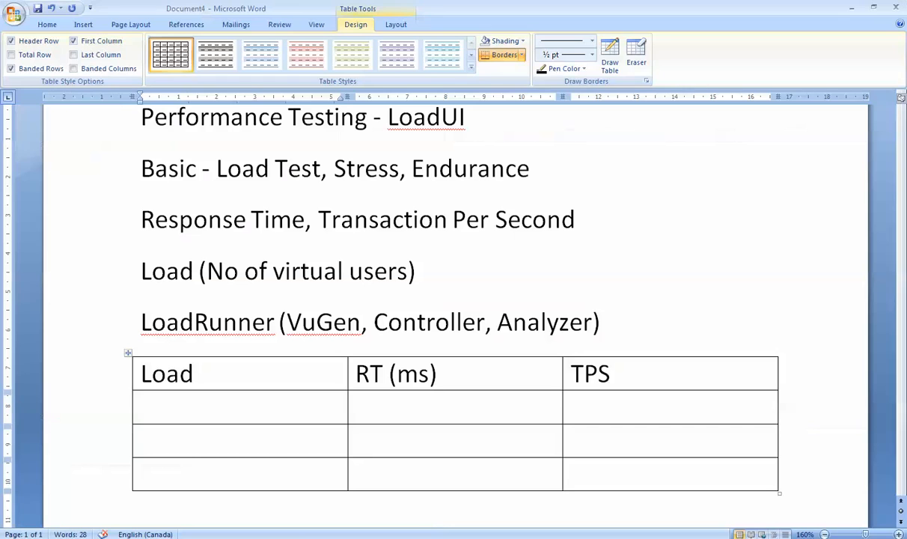
- Fill the Load column of the results table with 100, 200 and 300
{"action": "type", "text": "100"}
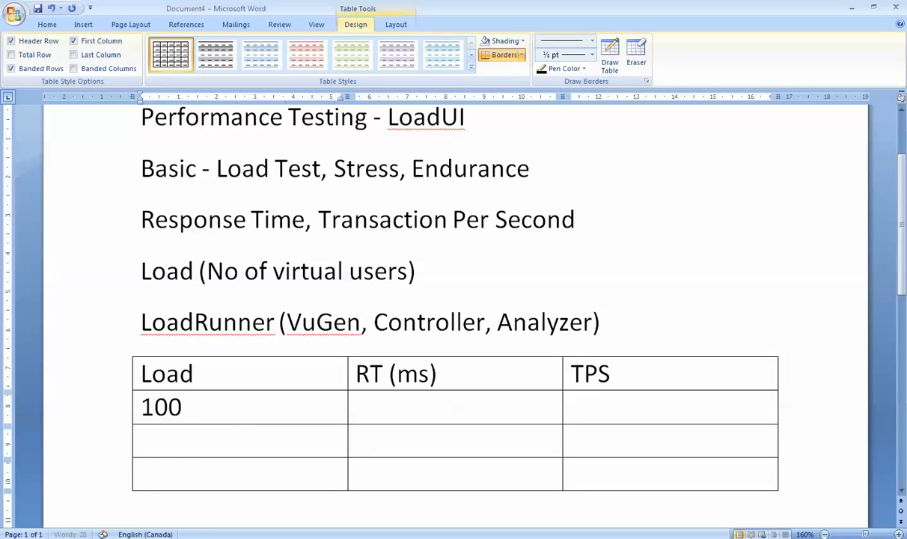
{"action": "left_click", "coordinate": [193, 429]}
{"action": "type", "text": "200"}
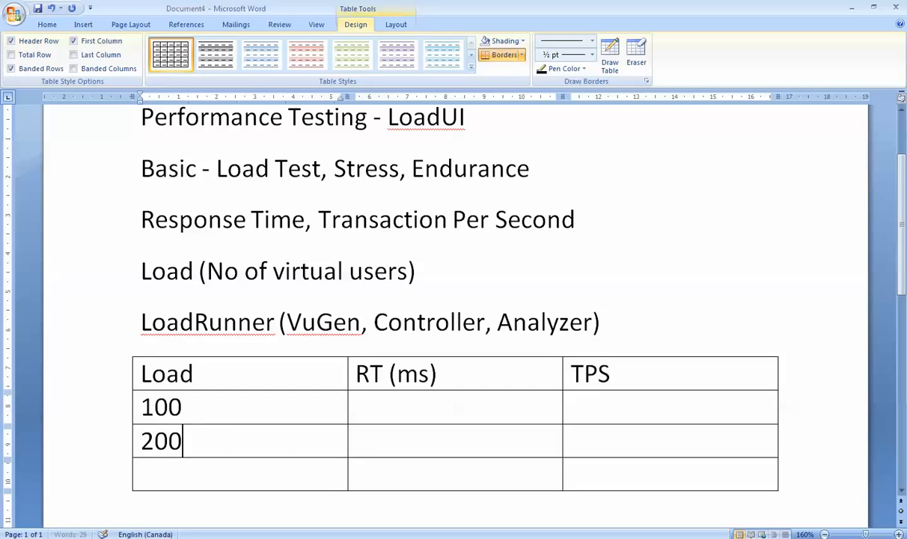
{"action": "left_click", "coordinate": [170, 471]}
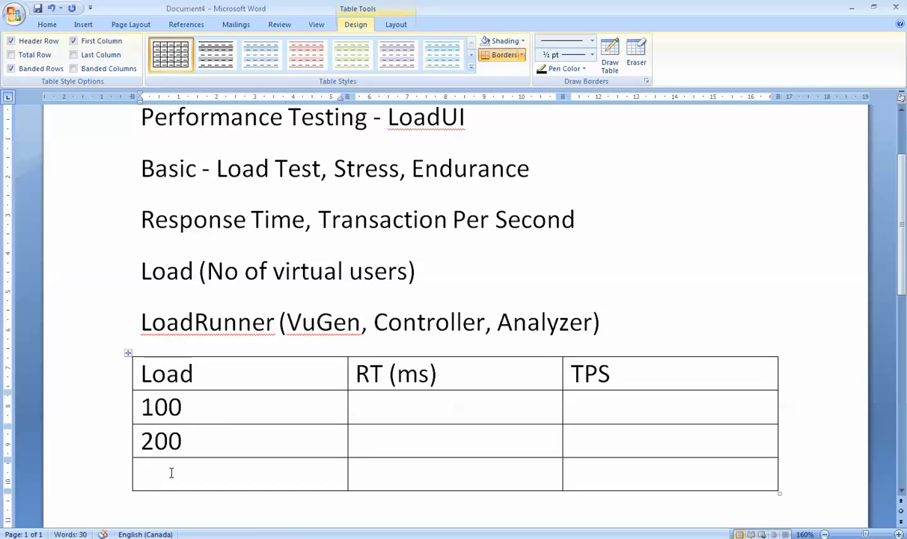
{"action": "type", "text": "300"}
{"action": "left_click", "coordinate": [375, 416]}
{"action": "left_click", "coordinate": [374, 434]}
{"action": "left_click", "coordinate": [374, 473]}
{"action": "left_click", "coordinate": [585, 408]}
{"action": "left_click", "coordinate": [582, 435]}
{"action": "left_click", "coordinate": [580, 470]}
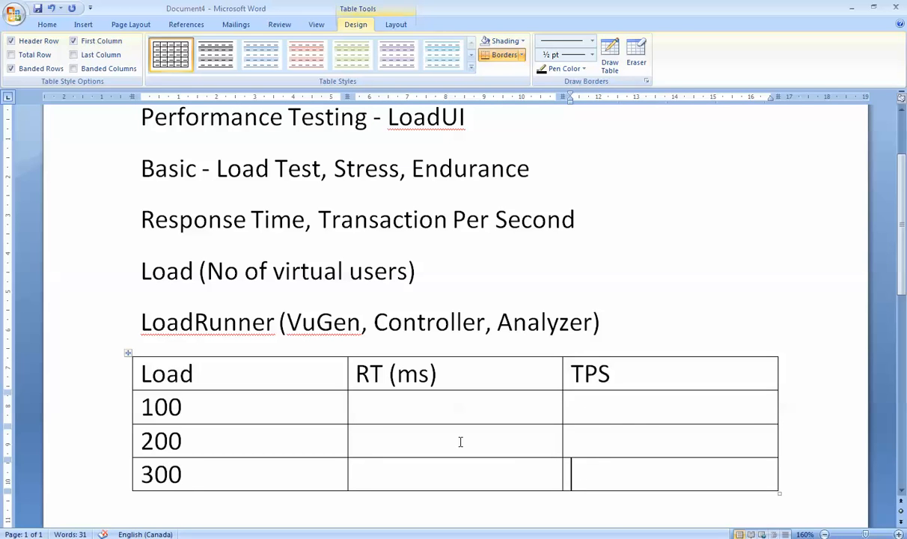
- Check the finished 100-thread run in SoapUI and record 91.73 as the RT of the 100 row in Word's Document4
{"action": "key", "text": "alt+Tab"}
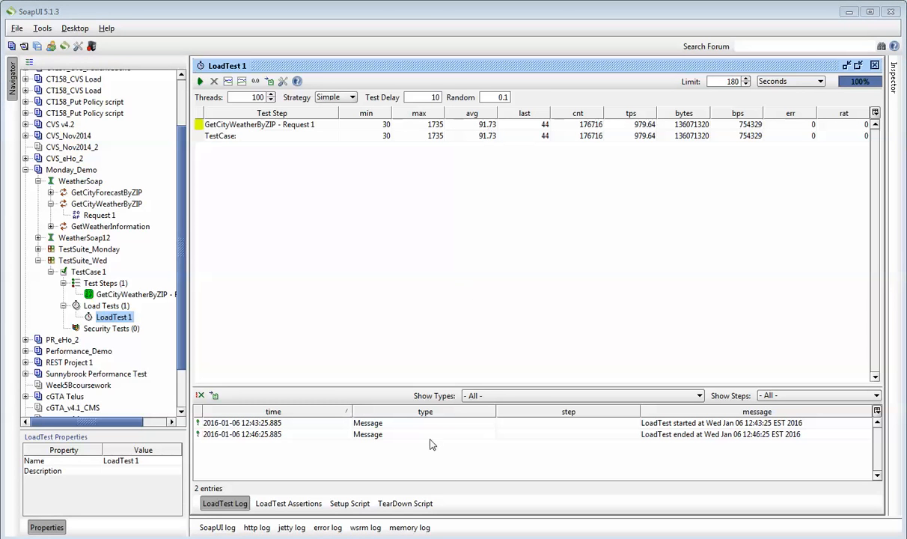
{"action": "left_click", "coordinate": [287, 532]}
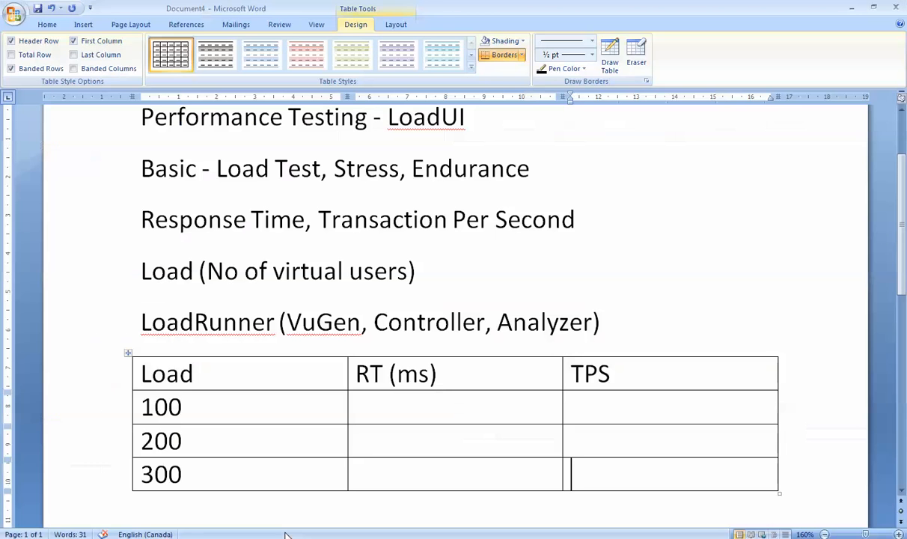
{"action": "left_click", "coordinate": [350, 412]}
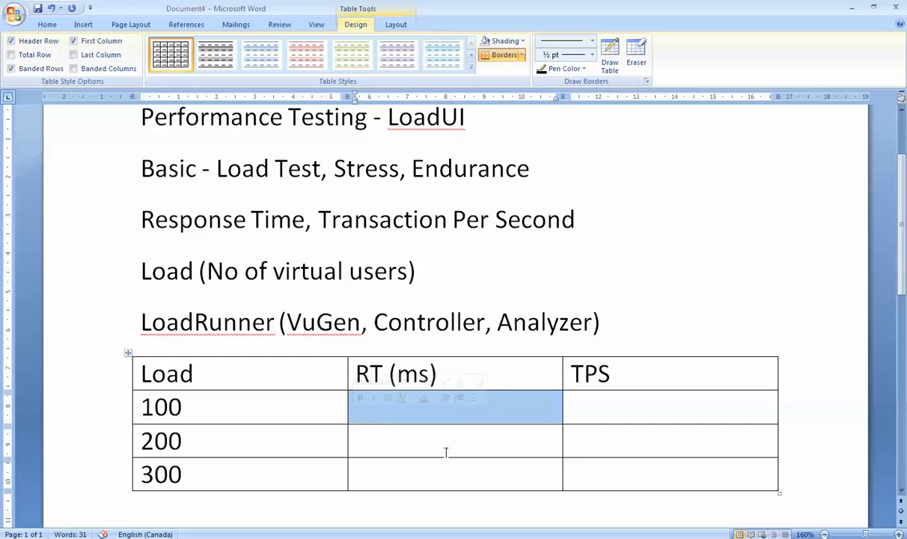
{"action": "left_click", "coordinate": [419, 416]}
{"action": "type", "text": "97"}
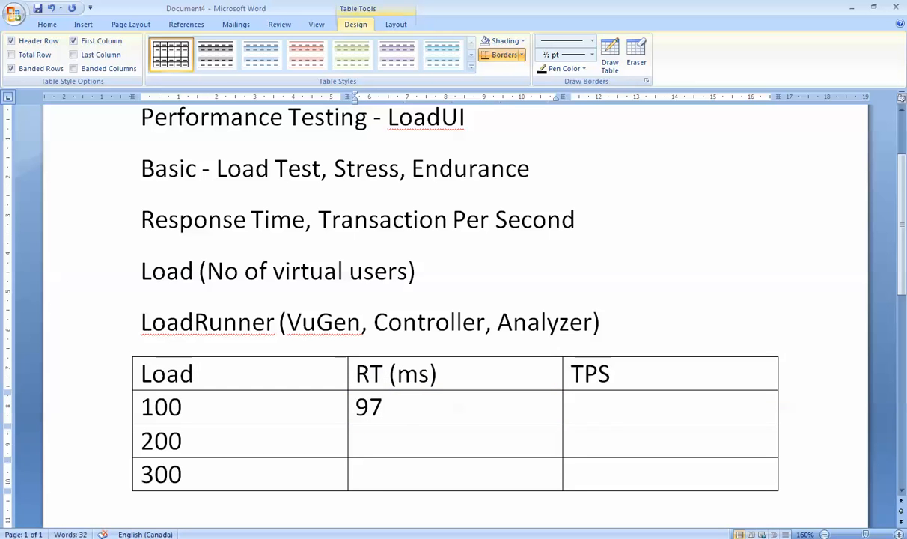
{"action": "key", "text": "alt+Tab"}
{"action": "key", "text": "alt+Tab"}
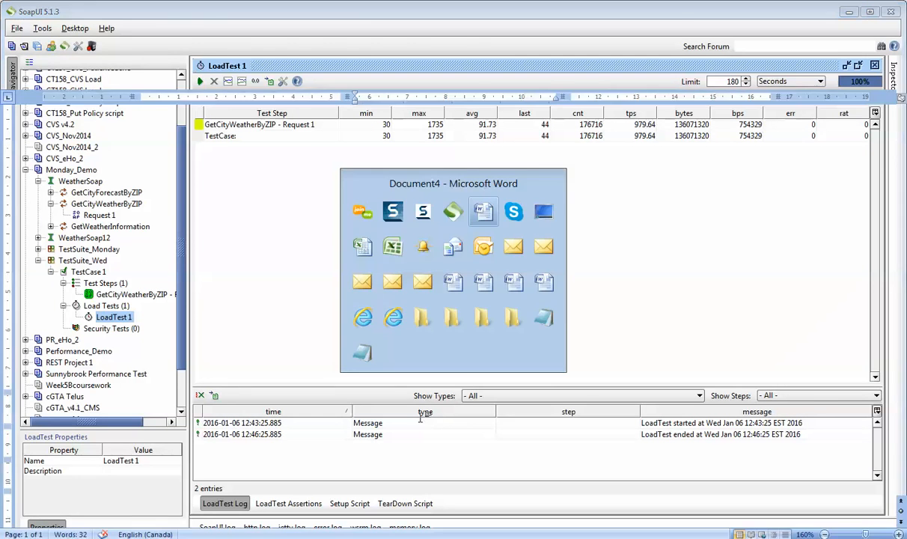
{"action": "key", "text": "BackSpace"}
{"action": "type", "text": "1.73"}
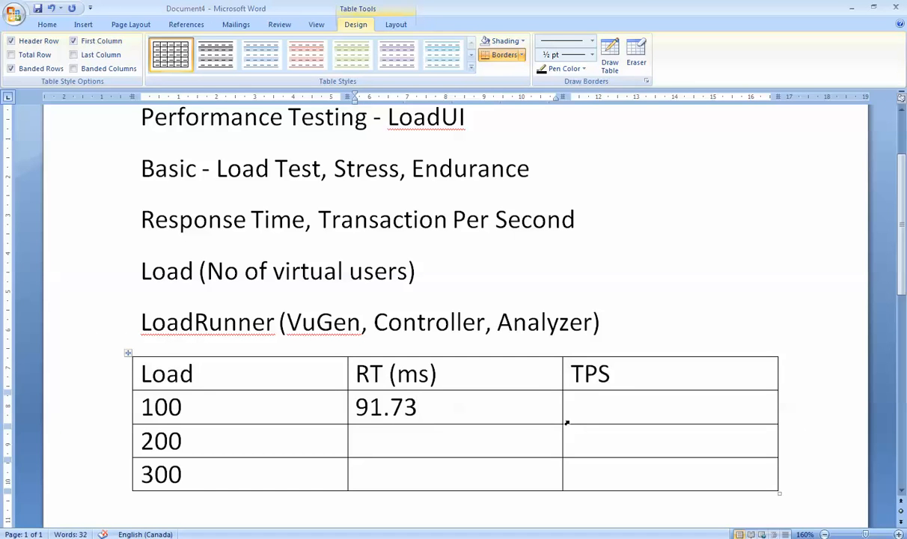
- Look up the run's TPS in SoapUI and record it as 980 in the 100 row of the Word table
{"action": "left_click", "coordinate": [605, 405]}
{"action": "key", "text": "alt+Tab"}
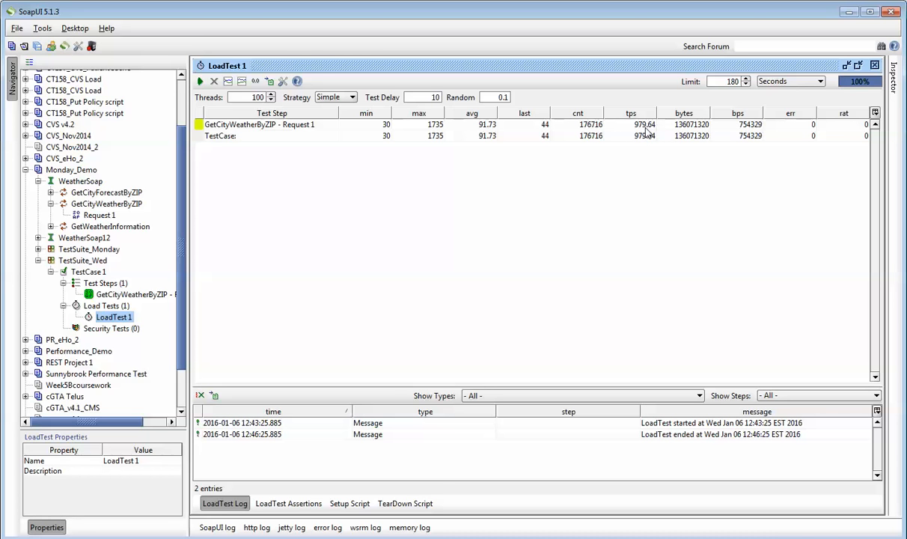
{"action": "key", "text": "alt+Tab"}
{"action": "type", "text": "980"}
- Switch to SoapUI, set LoadTest 1 to 200 threads and start the run
{"action": "key", "text": "alt+Tab"}
{"action": "left_click_drag", "start_coordinate": [240, 98], "coordinate": [273, 105]}
{"action": "type", "text": "200"}
{"action": "left_click", "coordinate": [200, 82]}
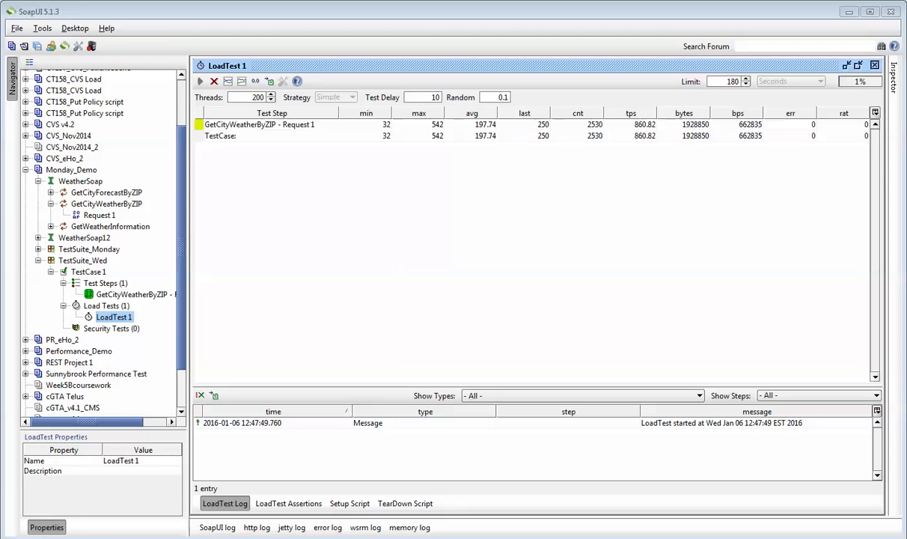
- Return to Document4 in Word and enter the estimate <150> in the RT cell of the 200 row
{"action": "left_click", "coordinate": [286, 532]}
{"action": "left_click", "coordinate": [380, 441]}
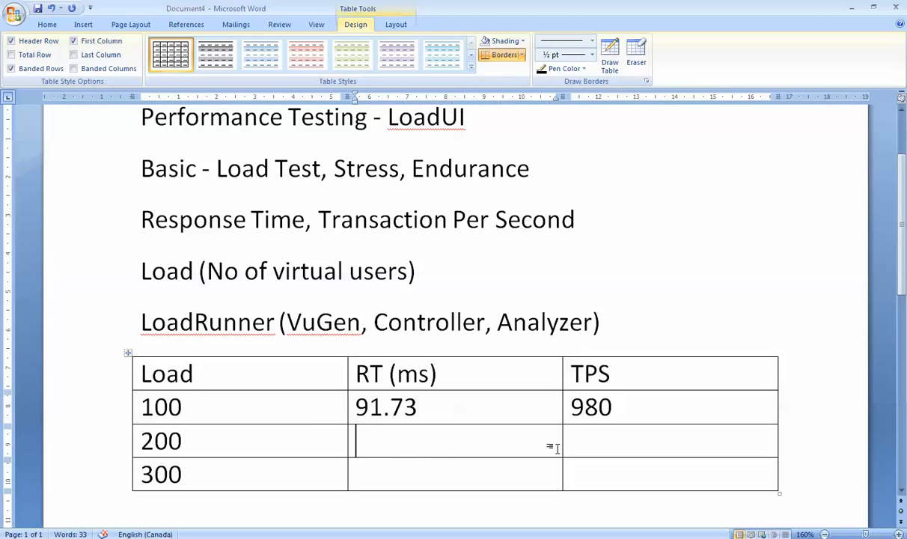
{"action": "left_click", "coordinate": [580, 444]}
{"action": "left_click", "coordinate": [382, 435]}
{"action": "type", "text": "<150>"}
- Enter the estimate <450> in the TPS cell of the 200 row
{"action": "left_click", "coordinate": [591, 439]}
{"action": "type", "text": "<"}
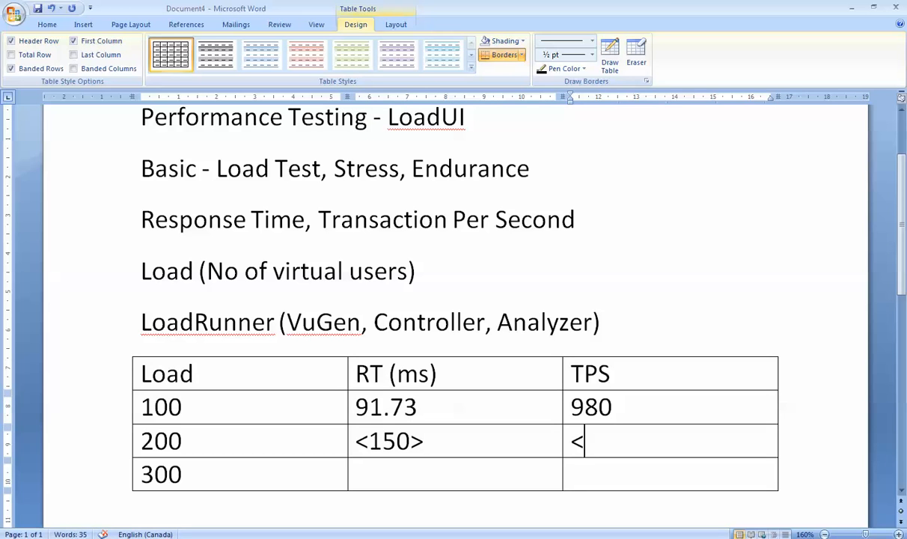
{"action": "type", "text": "less"}
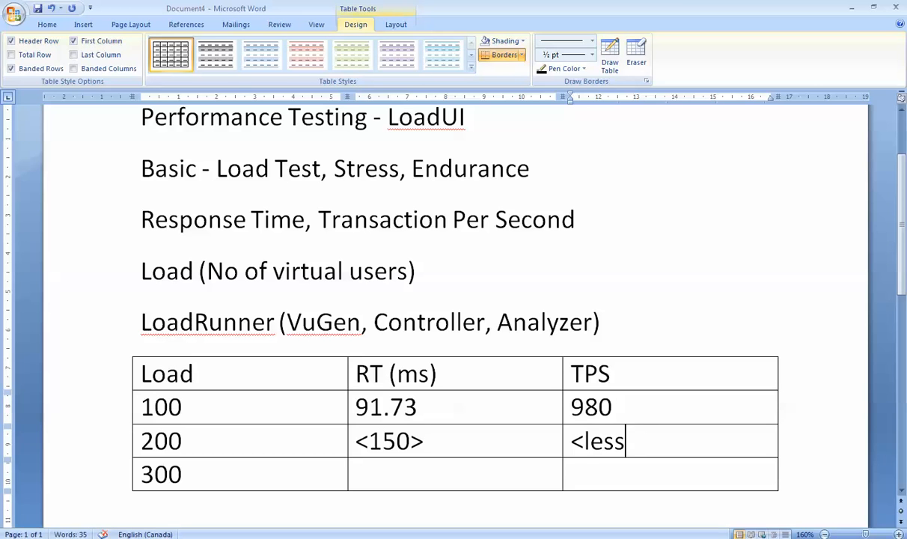
{"action": "key", "text": "BackSpace"}
{"action": "key", "text": "BackSpace"}
{"action": "key", "text": "BackSpace"}
{"action": "key", "text": "BackSpace"}
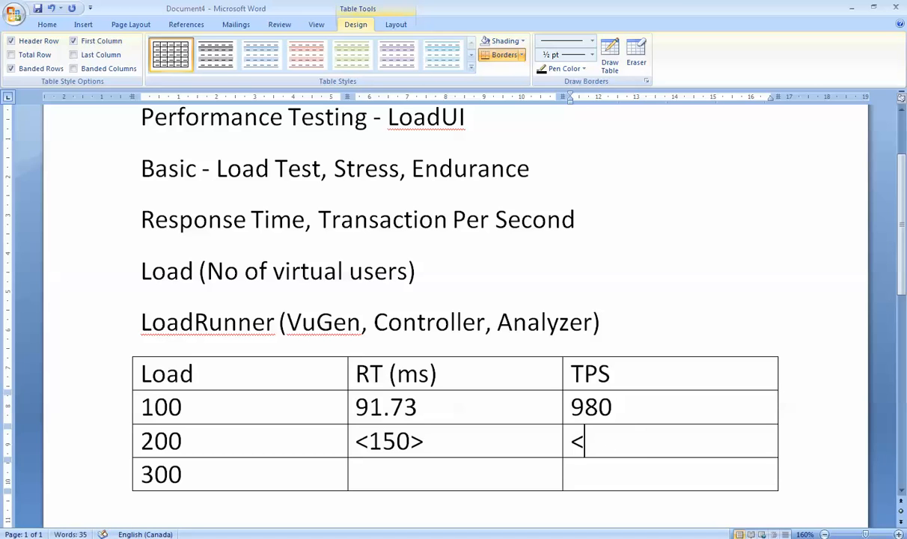
{"action": "type", "text": "450>"}
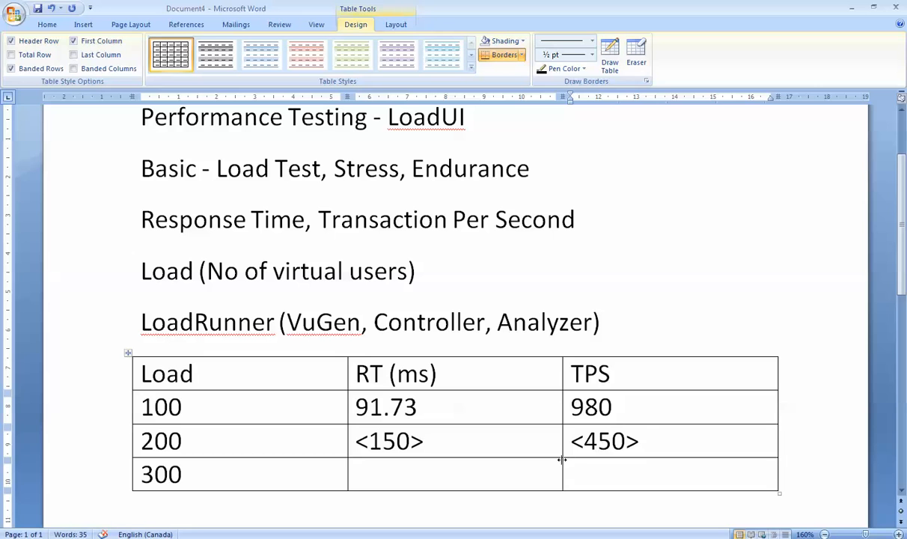
- Add a second line of estimates to the 200 row, <130> for RT and <500> for TPS
{"action": "left_click", "coordinate": [487, 447]}
{"action": "key", "text": "Return"}
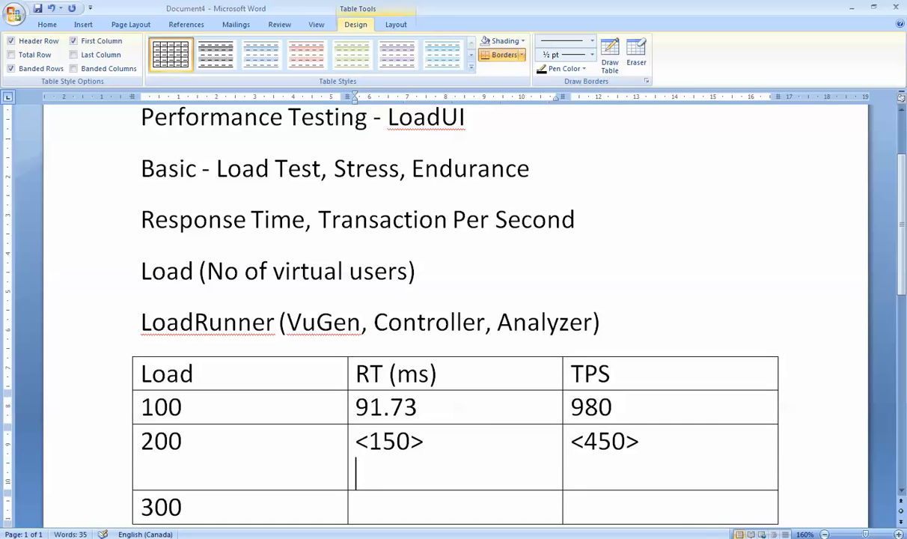
{"action": "type", "text": "<"}
{"action": "type", "text": "130>"}
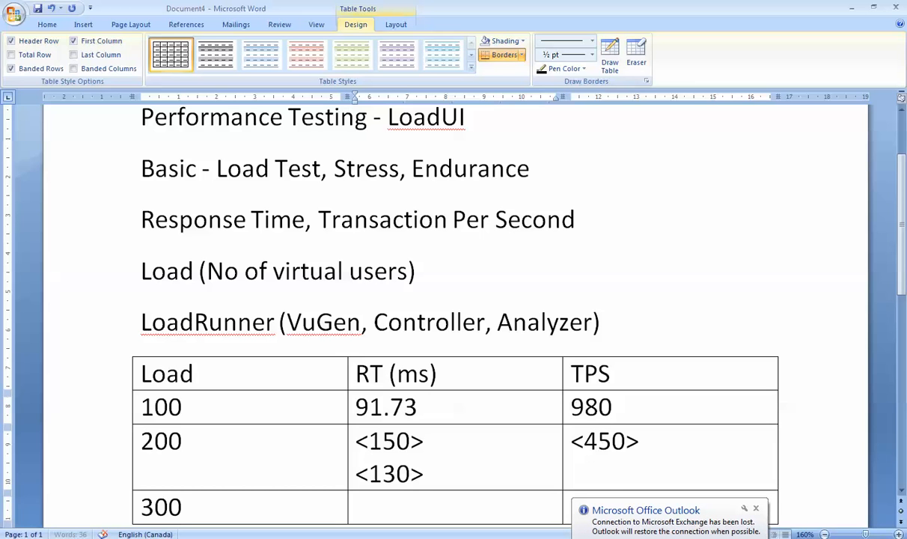
{"action": "left_click", "coordinate": [598, 441]}
{"action": "left_click", "coordinate": [657, 440]}
{"action": "key", "text": "Return"}
{"action": "type", "text": "<"}
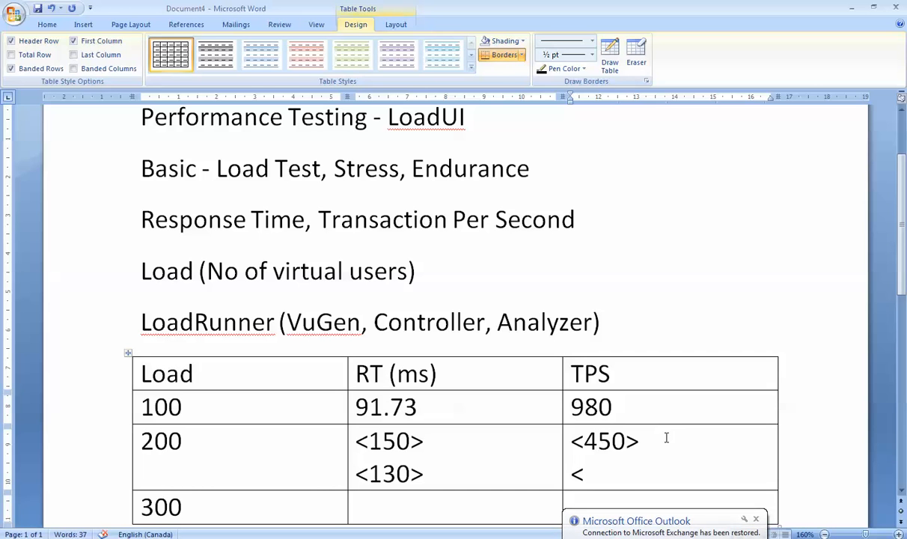
{"action": "type", "text": "500>"}
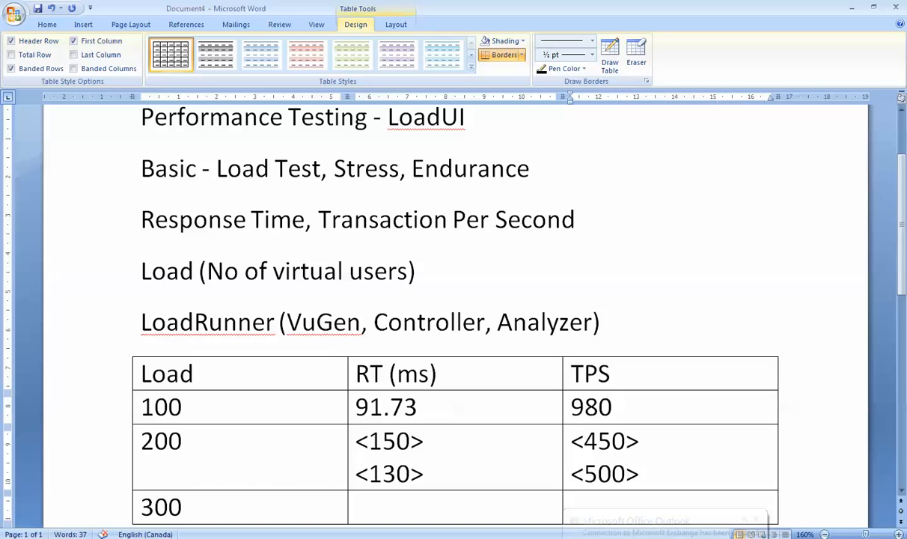
- Change the second RT estimate in the 200 row to <180>
{"action": "left_click", "coordinate": [396, 473]}
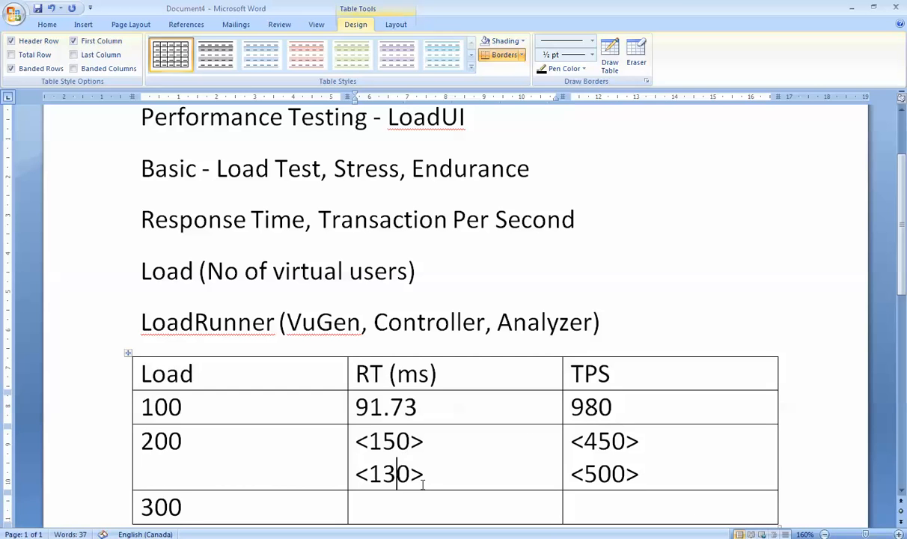
{"action": "key", "text": "BackSpace"}
{"action": "type", "text": "8"}
- Add a third RT estimate of <180> to the 200 row, dismissing the VPN Client message
{"action": "left_click", "coordinate": [441, 472]}
{"action": "key", "text": "Return"}
{"action": "type", "text": "<"}
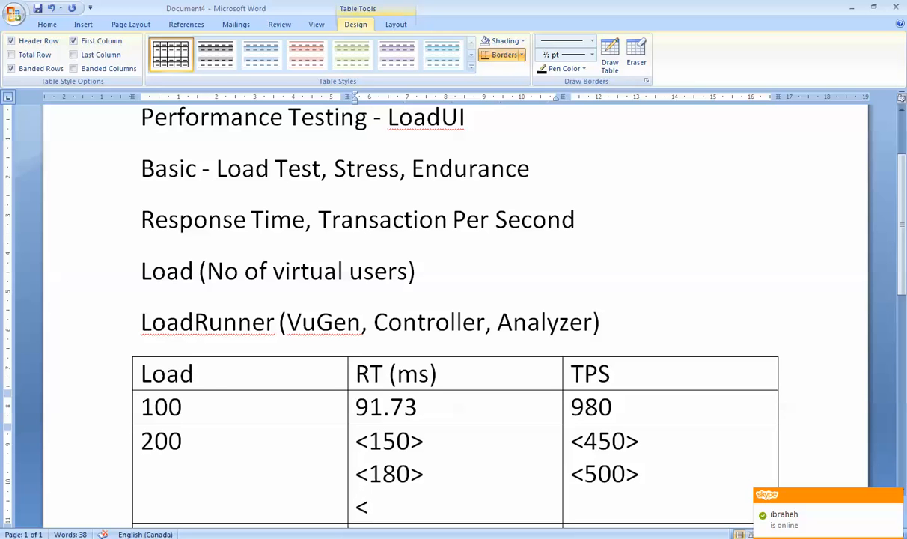
{"action": "left_click_drag", "start_coordinate": [183, 441], "coordinate": [154, 442]}
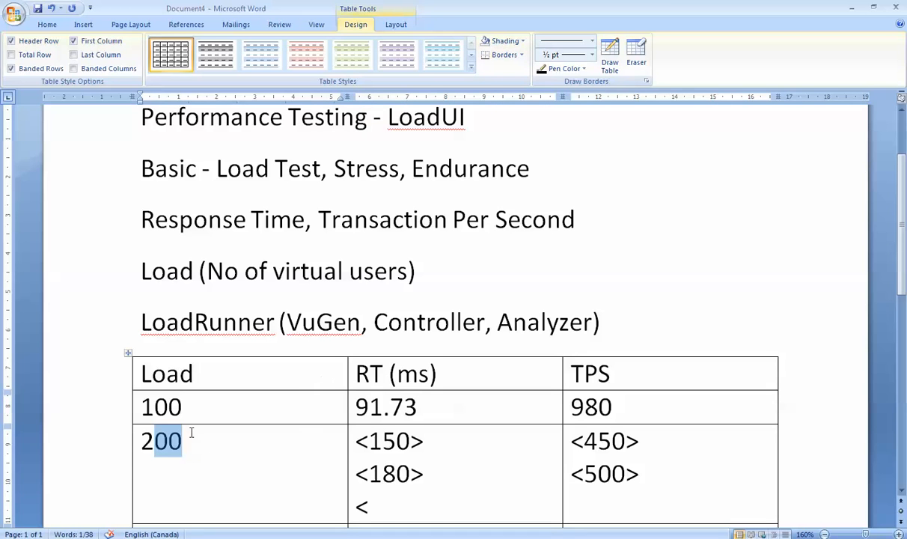
{"action": "left_click_drag", "start_coordinate": [383, 374], "coordinate": [355, 373]}
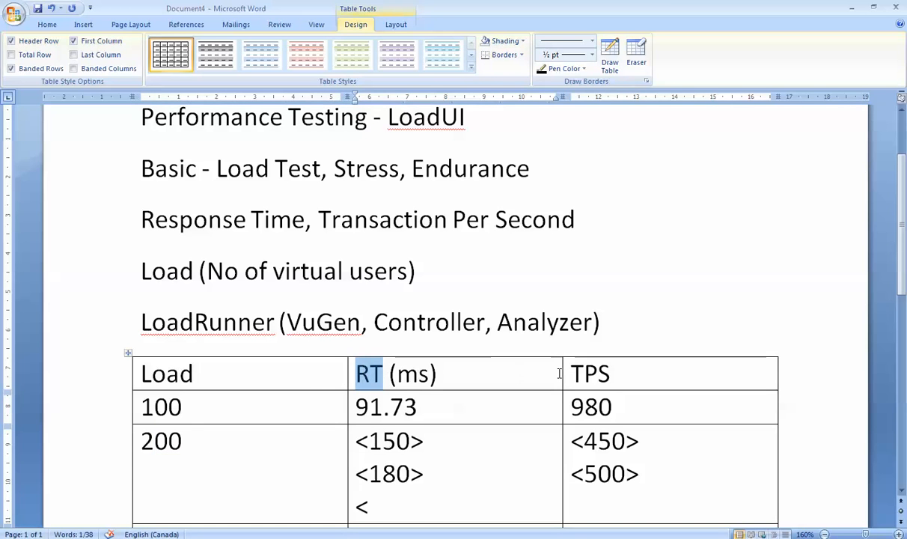
{"action": "left_click_drag", "start_coordinate": [611, 373], "coordinate": [568, 373]}
{"action": "left_click", "coordinate": [378, 508]}
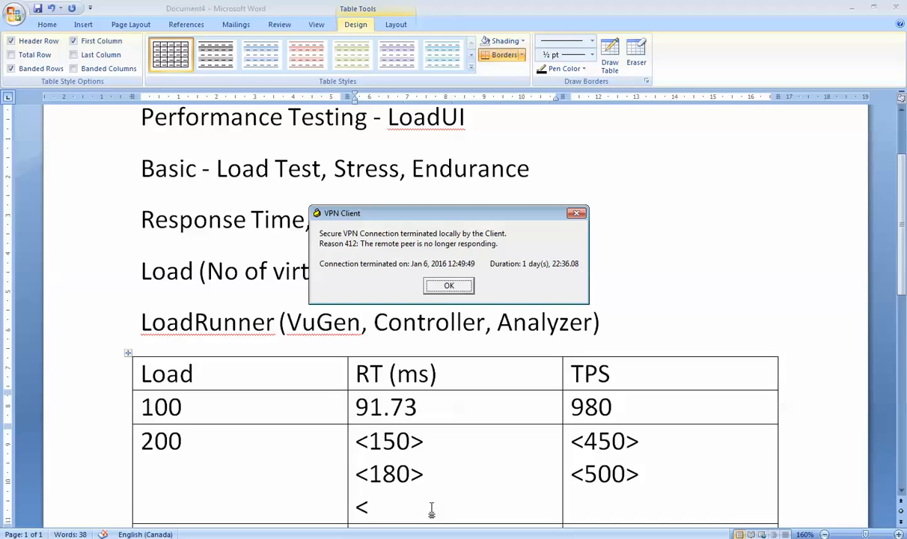
{"action": "left_click", "coordinate": [449, 286]}
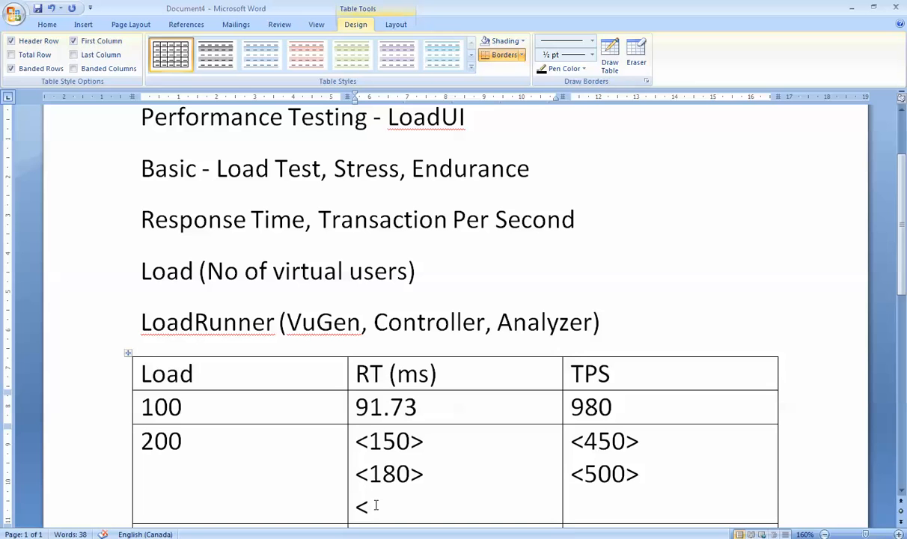
{"action": "type", "text": "180>"}
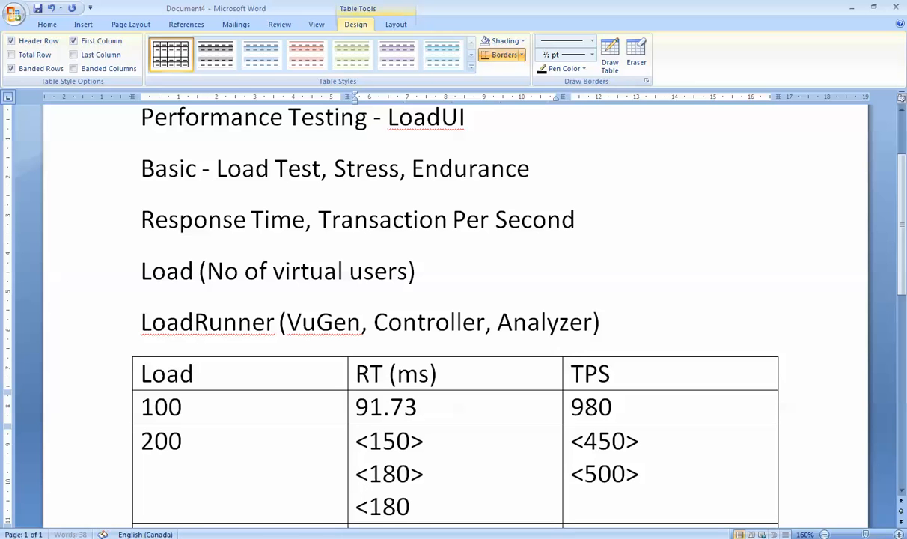
- Add a third TPS estimate of <400> below <500> in the 200 row
{"action": "left_click", "coordinate": [584, 475]}
{"action": "key", "text": "Right"}
{"action": "key", "text": "Right"}
{"action": "key", "text": "Right"}
{"action": "key", "text": "Right"}
{"action": "key", "text": "Return"}
{"action": "type", "text": "<400>"}
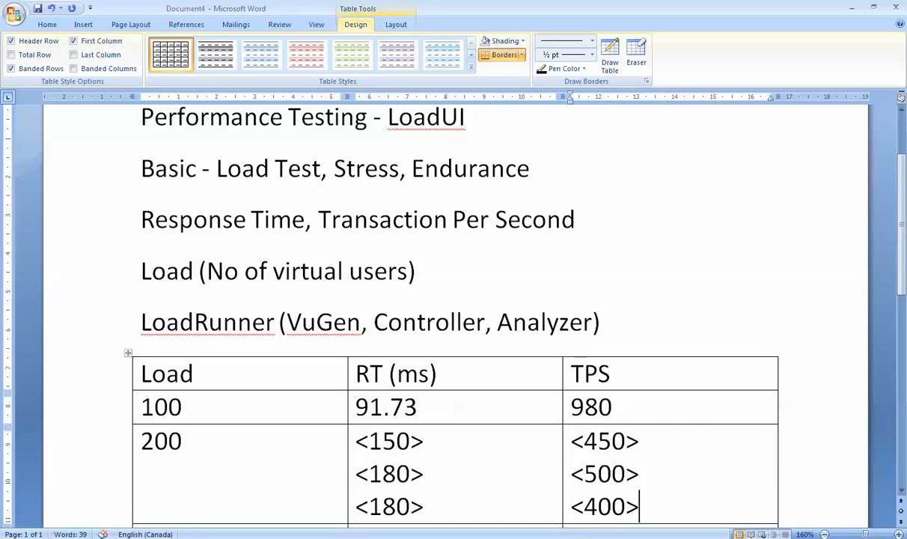
- Check the average response time of the running 200-thread test in SoapUI against the RT estimates in Word
{"action": "key", "text": "alt+Tab"}
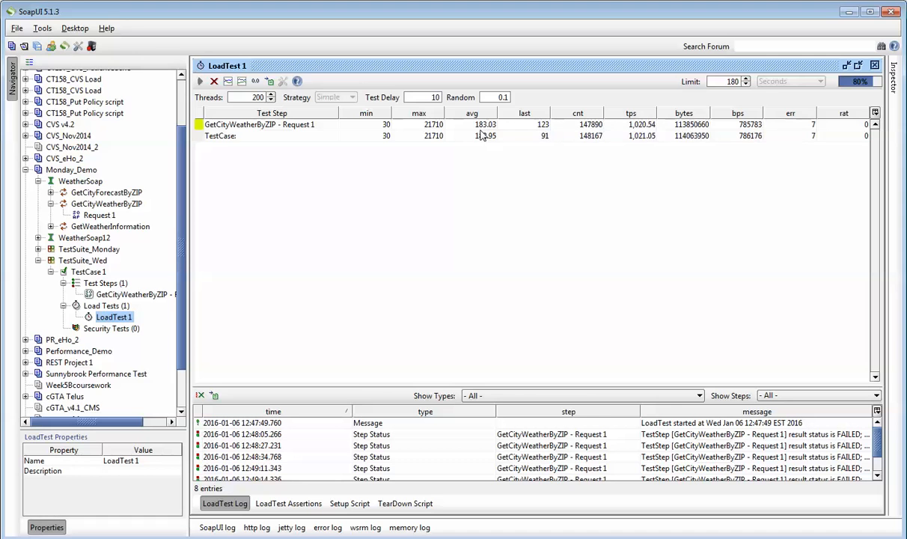
{"action": "key", "text": "alt+Tab"}
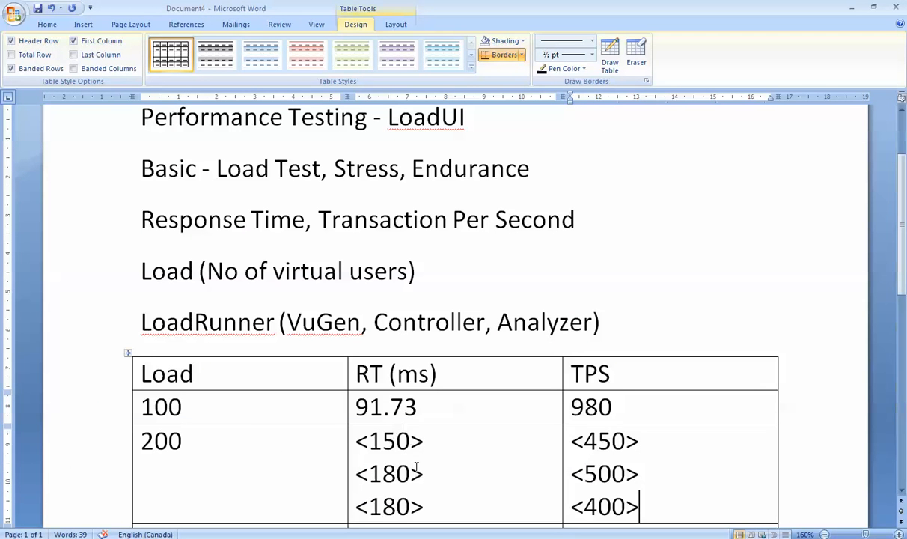
{"action": "left_click_drag", "start_coordinate": [432, 477], "coordinate": [367, 447]}
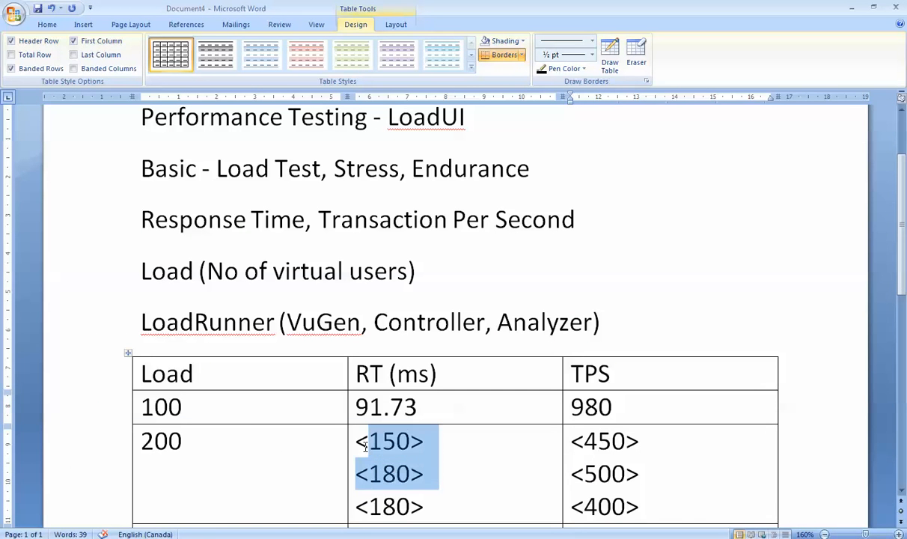
- Check the finished 200-thread run in SoapUI and add 176 below the RT estimates of the 200 row in Word
{"action": "key", "text": "alt+Tab"}
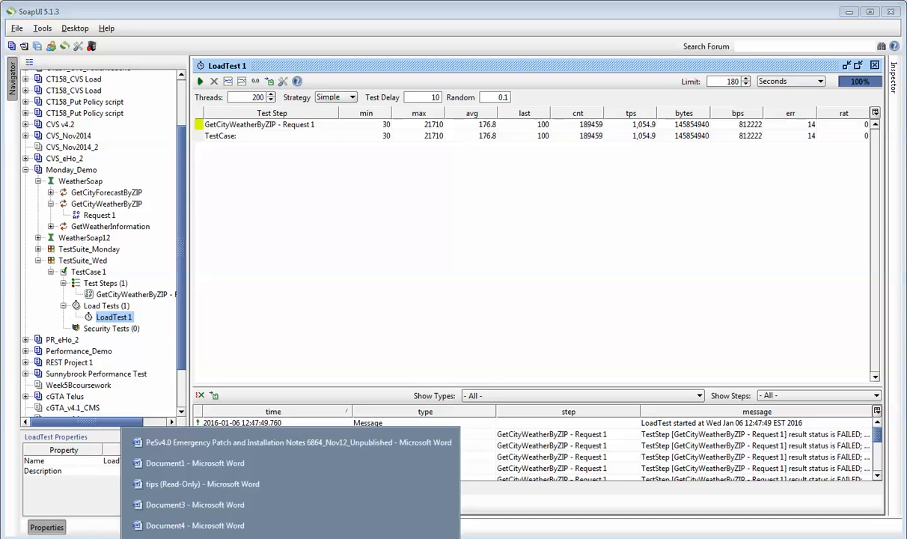
{"action": "left_click", "coordinate": [293, 524]}
{"action": "left_click", "coordinate": [448, 513]}
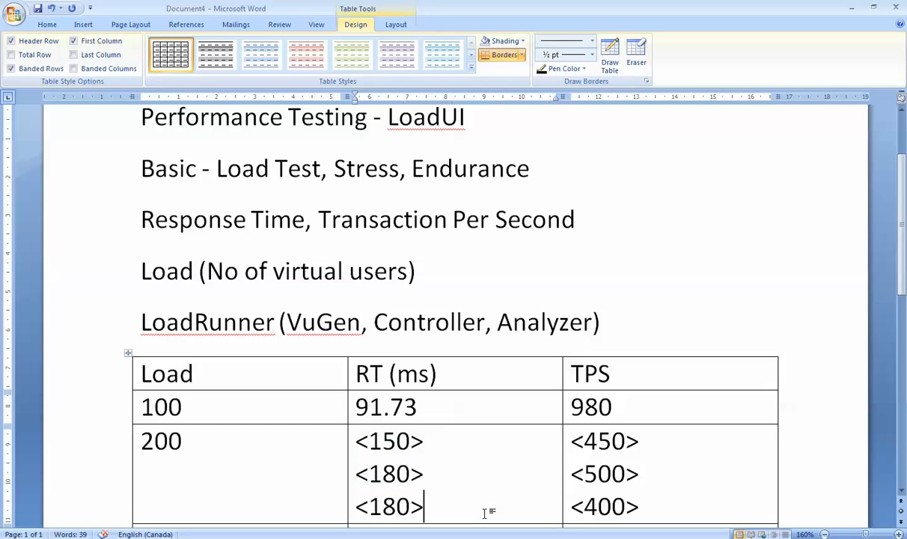
{"action": "key", "text": "Return"}
{"action": "type", "text": "176"}
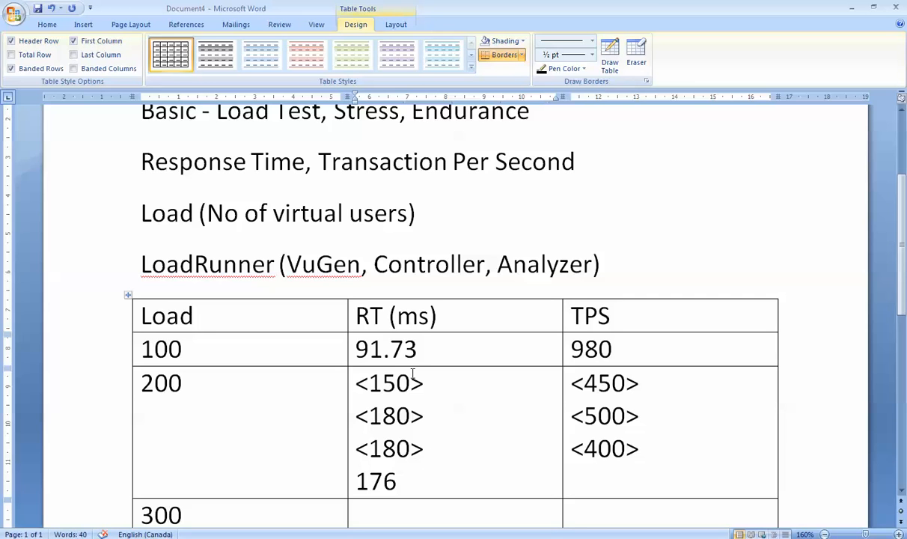
{"action": "left_click", "coordinate": [585, 477]}
{"action": "left_click", "coordinate": [658, 447]}
{"action": "left_click", "coordinate": [183, 385]}
{"action": "left_click_drag", "start_coordinate": [183, 385], "coordinate": [155, 384]}
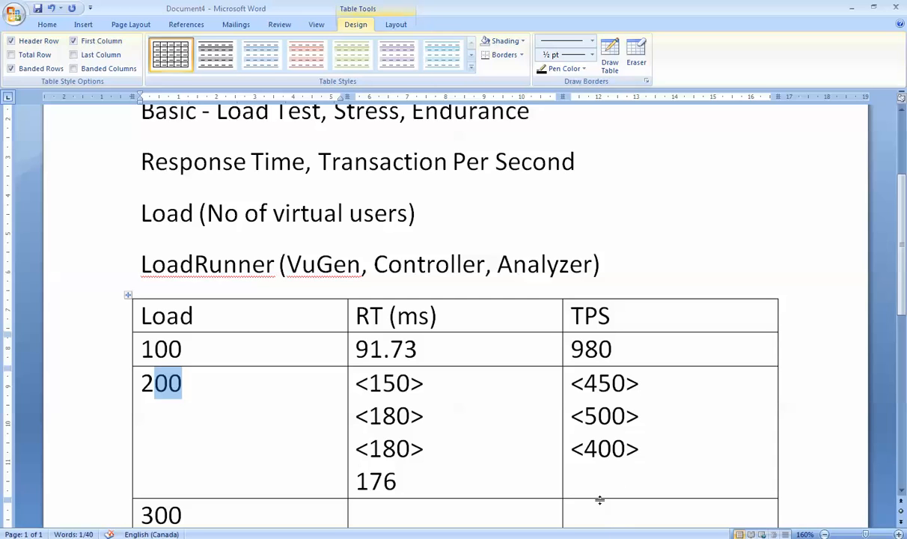
{"action": "left_click", "coordinate": [596, 443]}
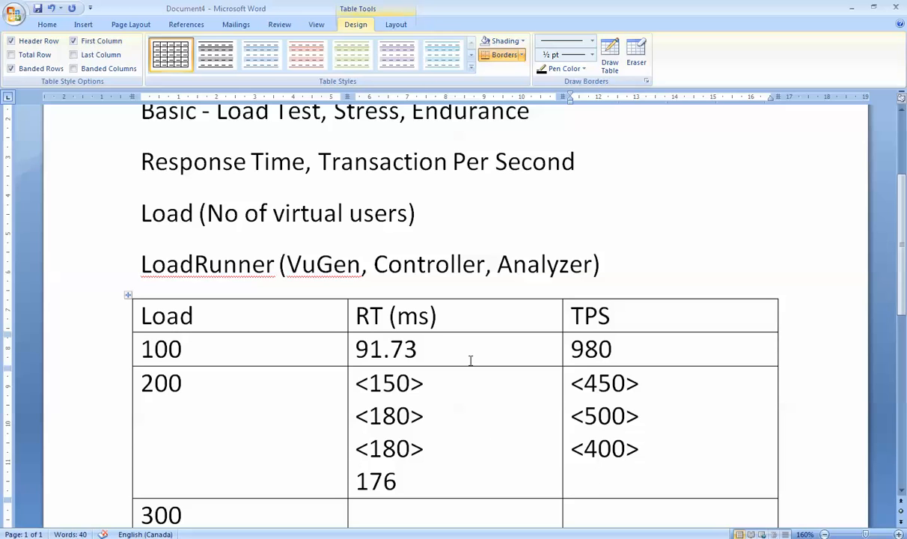
- Check the TPS of the finished 200-thread run in SoapUI and add 1055 below the TPS estimates of the 200 row in Word
{"action": "left_click", "coordinate": [585, 487]}
{"action": "left_click", "coordinate": [686, 447]}
{"action": "key", "text": "Return"}
{"action": "key", "text": "alt+Tab"}
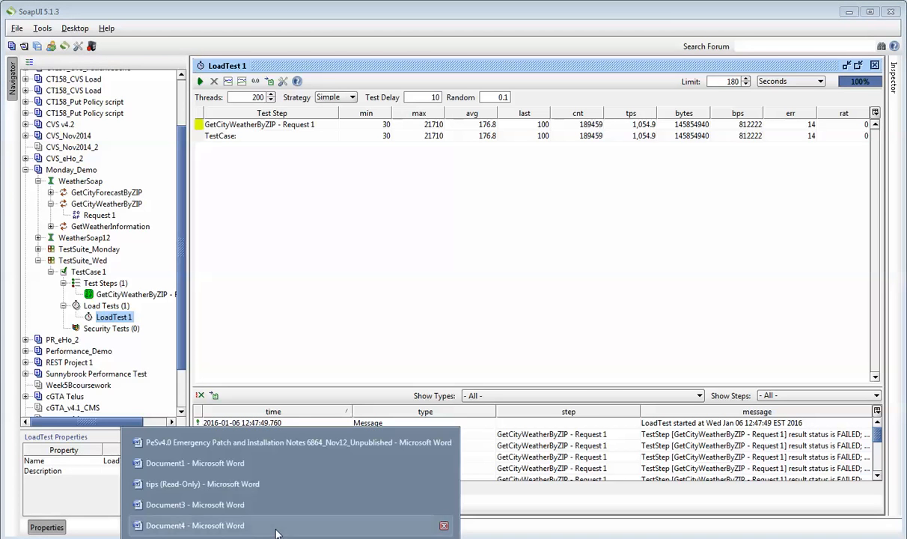
{"action": "left_click", "coordinate": [263, 499]}
{"action": "left_click", "coordinate": [566, 471]}
{"action": "type", "text": "1055"}
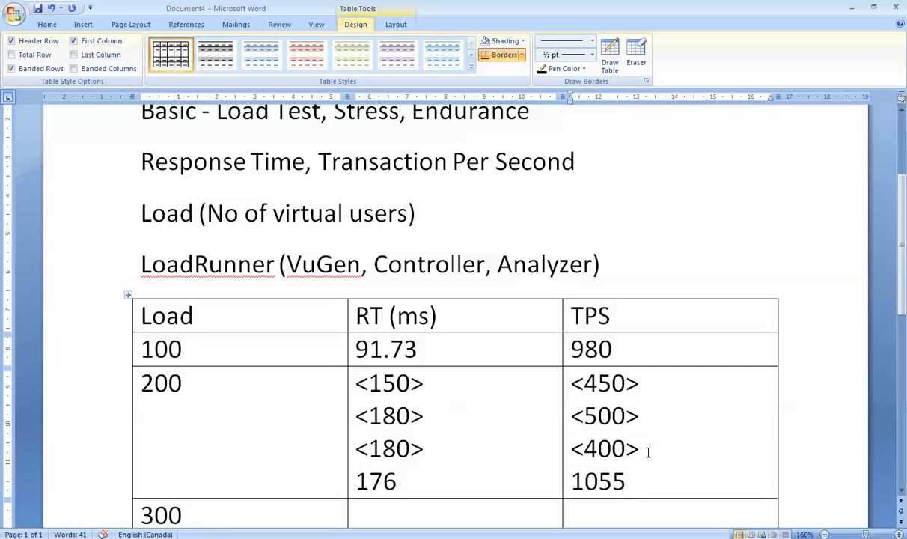
- Delete the bracketed TPS and RT estimates from the 200 row, keeping only 1055 and 176
{"action": "left_click_drag", "start_coordinate": [645, 449], "coordinate": [565, 398]}
{"action": "key", "text": "Delete"}
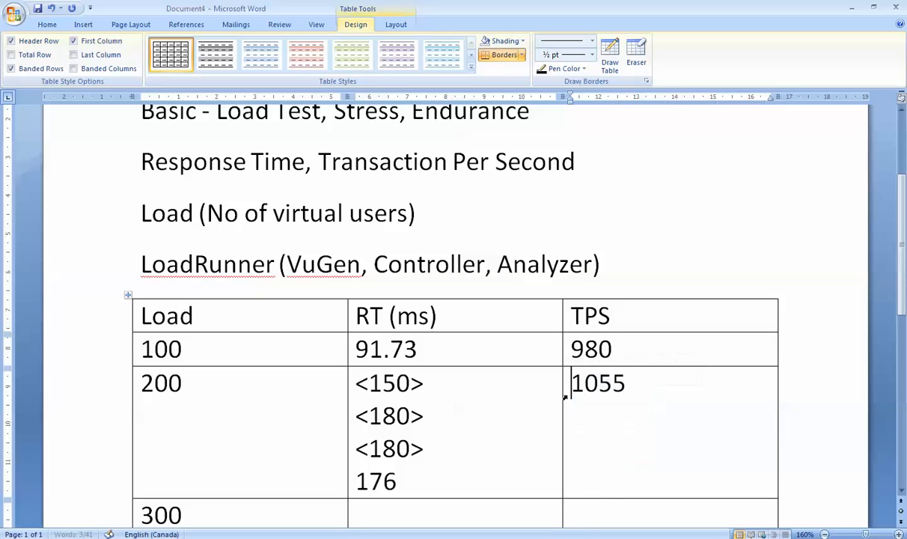
{"action": "left_click_drag", "start_coordinate": [441, 447], "coordinate": [357, 385]}
{"action": "key", "text": "Delete"}
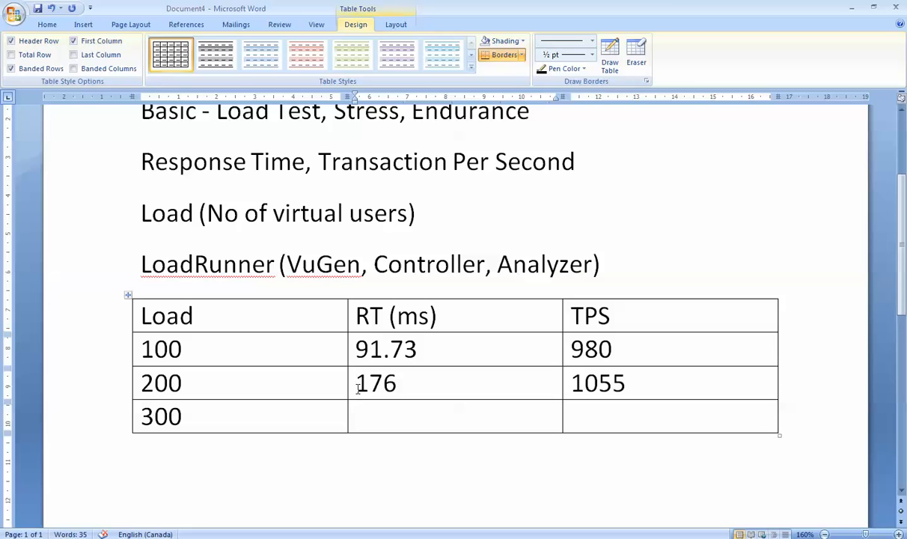
- Switch to SoapUI, run LoadTest 1 with 300 threads and enlarge the load test log area
{"action": "left_click", "coordinate": [372, 420]}
{"action": "key", "text": "alt+Tab"}
{"action": "double_click", "coordinate": [257, 98]}
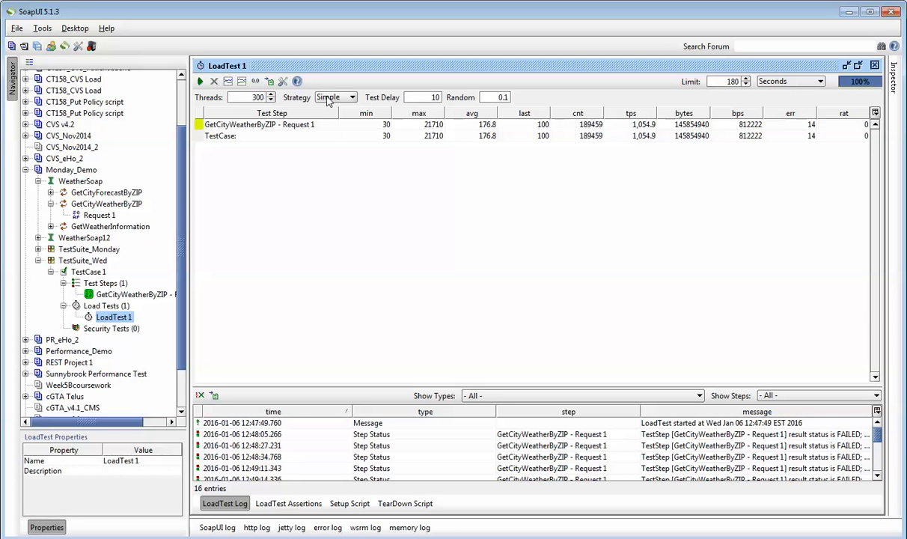
{"action": "left_click", "coordinate": [199, 82]}
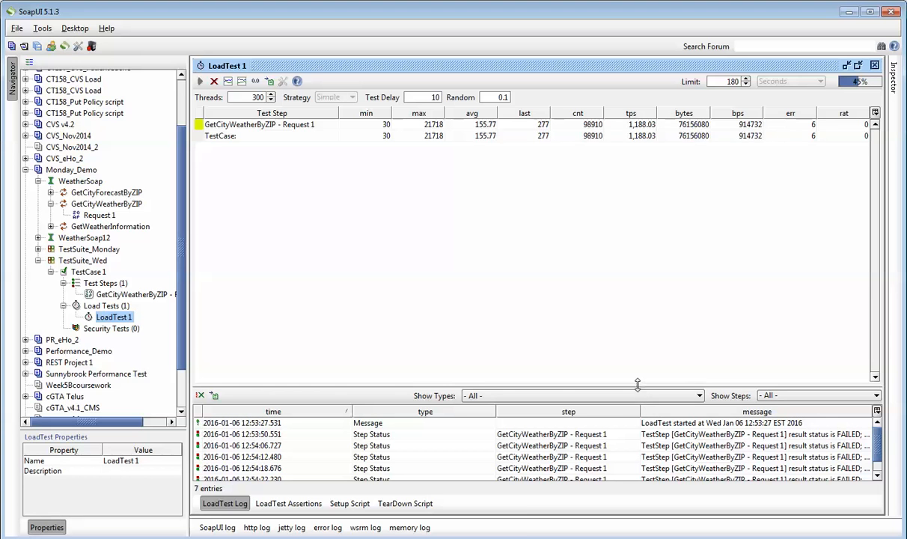
{"action": "left_click_drag", "start_coordinate": [637, 383], "coordinate": [650, 305]}
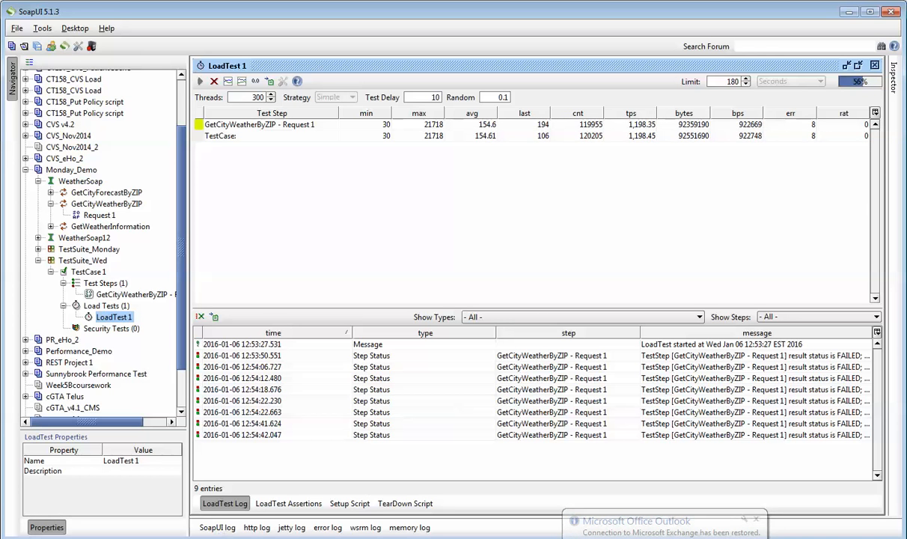
- Switch to the twoPLUGS site in Internet Explorer and open its Support Center home page from the Security help article
{"action": "mouse_move", "coordinate": [213, 534]}
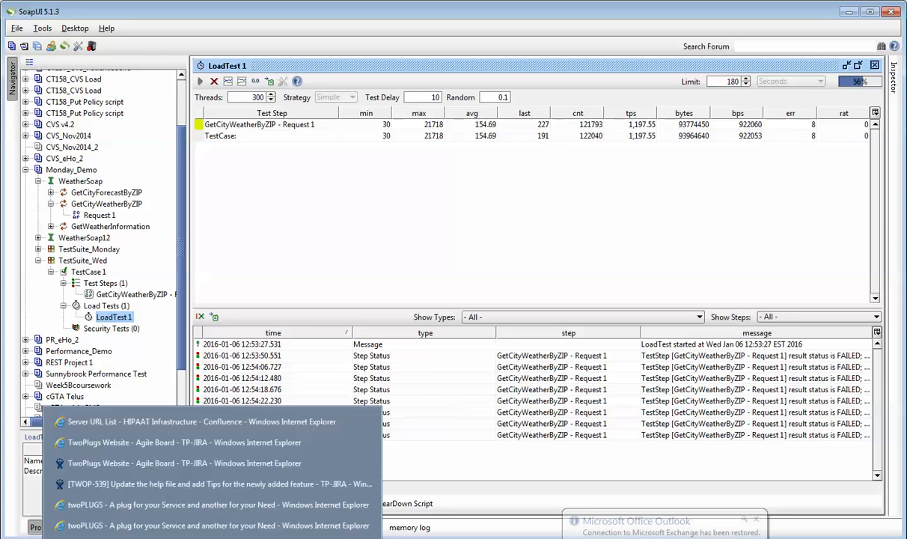
{"action": "left_click", "coordinate": [213, 525]}
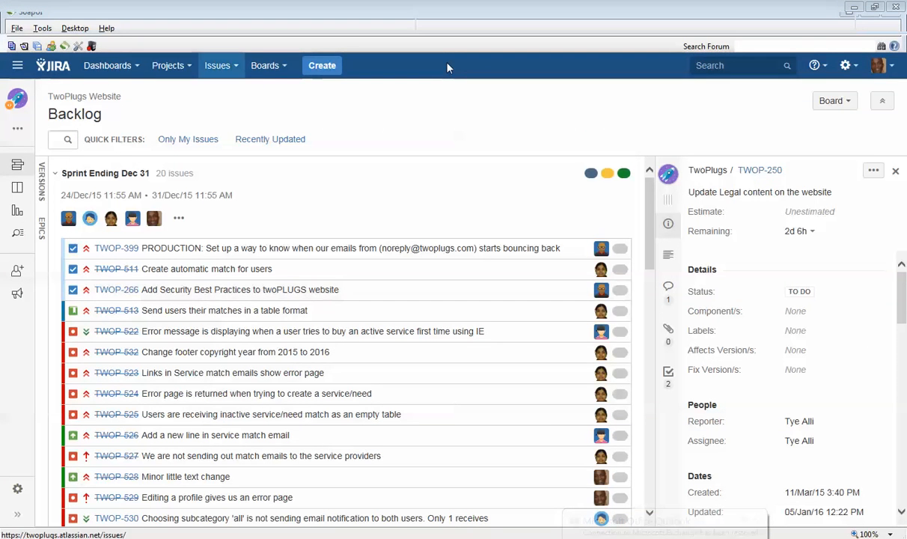
{"action": "left_click", "coordinate": [707, 26]}
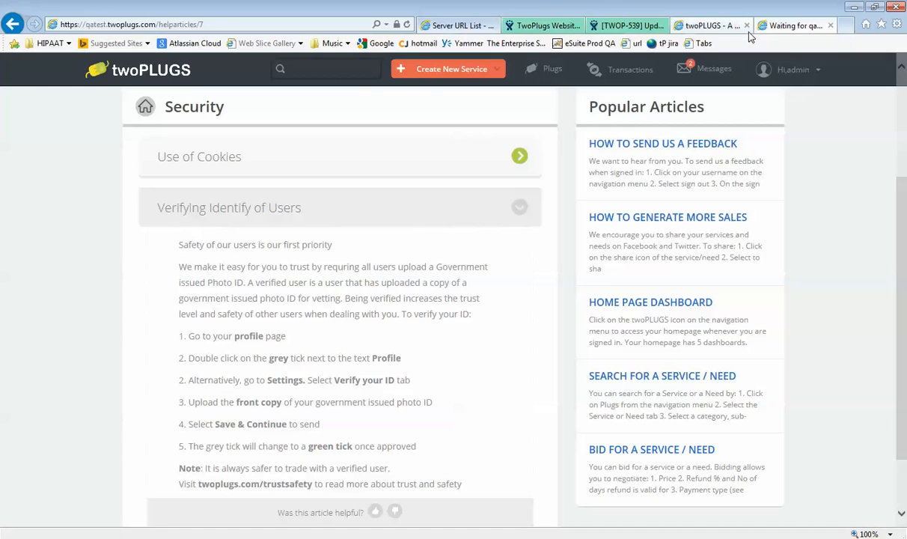
{"action": "left_click", "coordinate": [145, 110]}
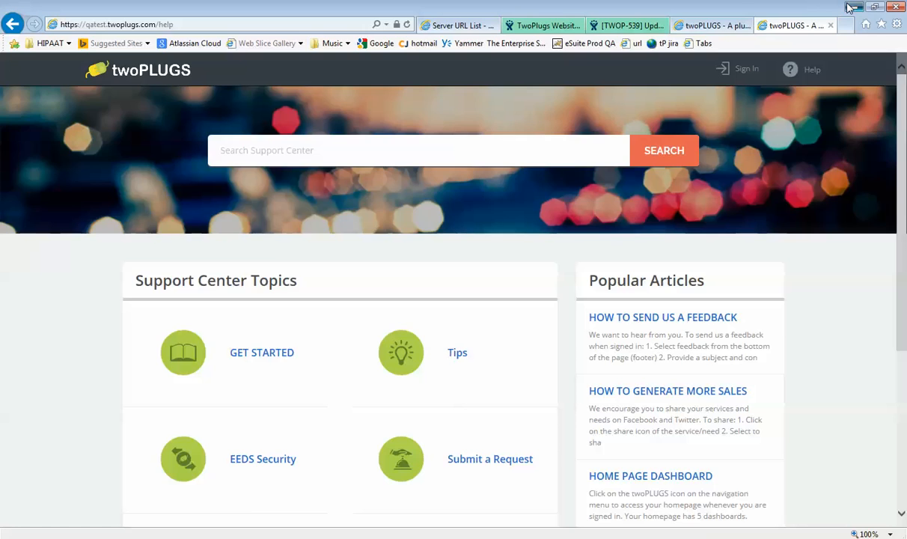
- Check the average response time of the finished 300-thread run in SoapUI and enter 161 as the 300 row's RT in Word
{"action": "key", "text": "alt+Tab"}
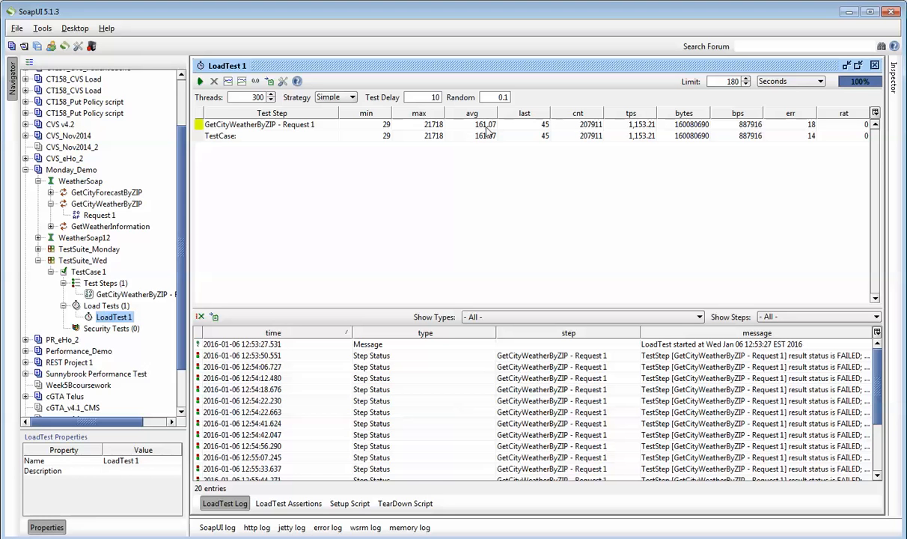
{"action": "key", "text": "alt+Tab"}
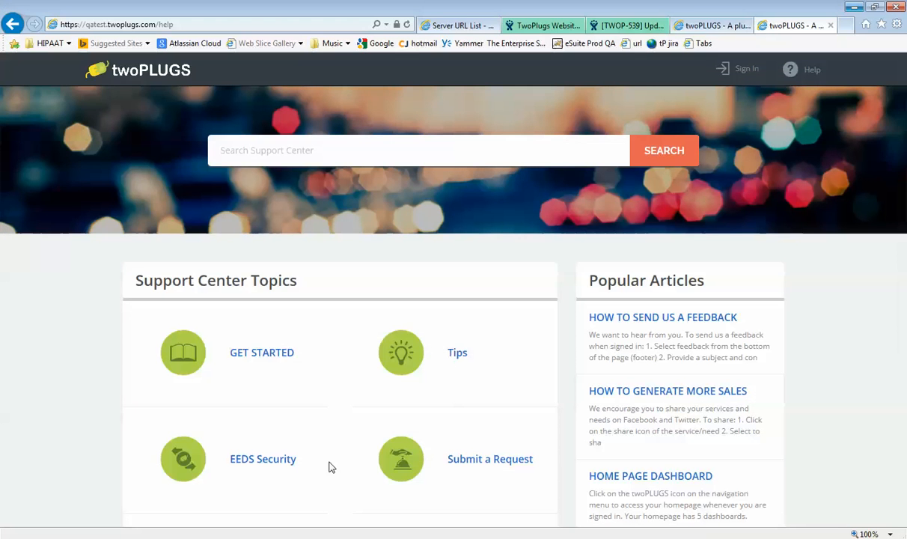
{"action": "left_click", "coordinate": [279, 528]}
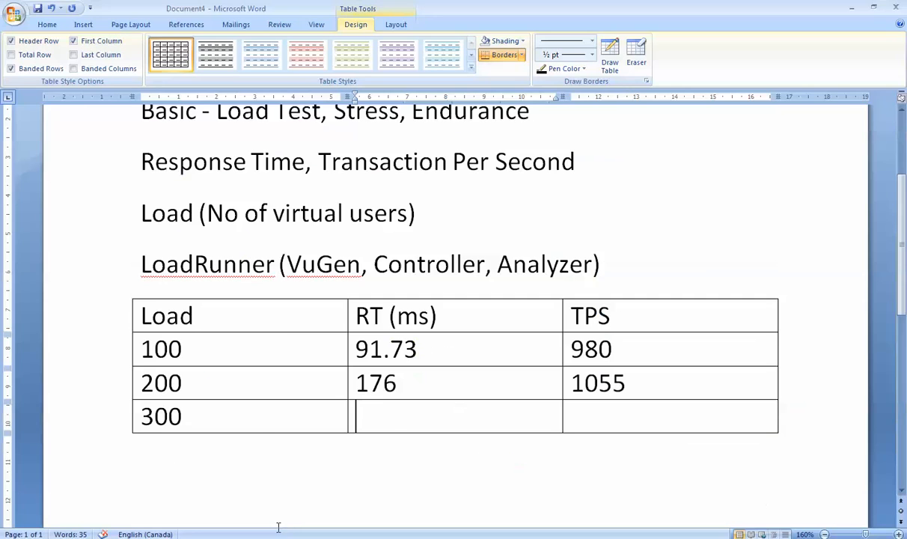
{"action": "type", "text": "161"}
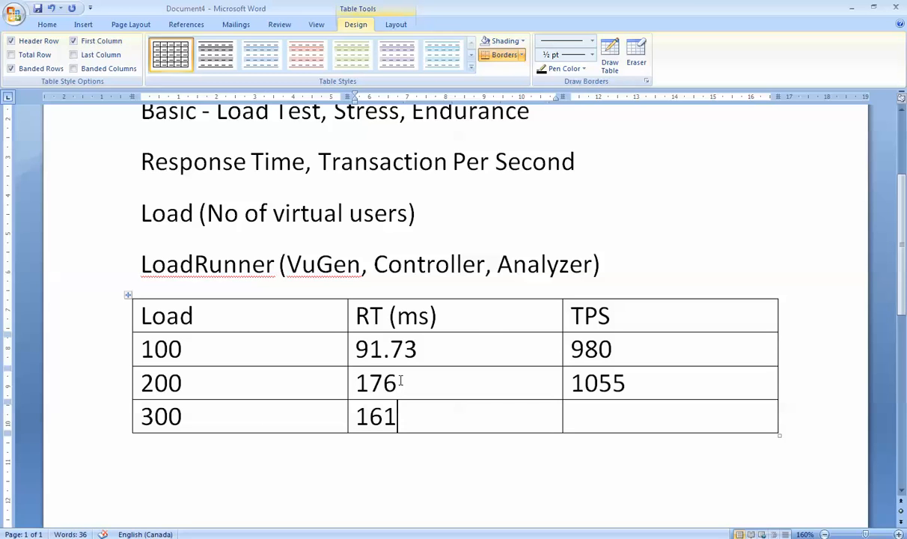
- Compare the RT values of the 200 and 300 rows by highlighting each in turn
{"action": "left_click_drag", "start_coordinate": [397, 411], "coordinate": [363, 407]}
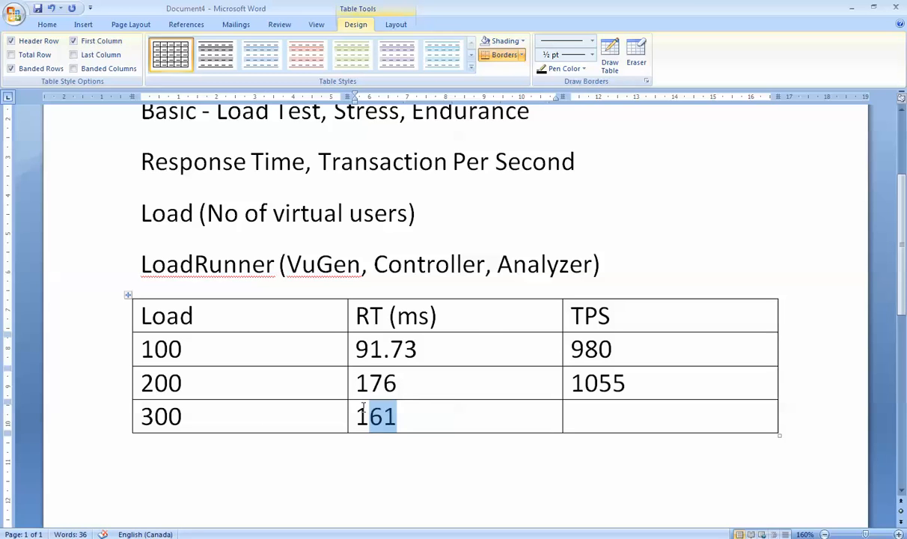
{"action": "left_click", "coordinate": [357, 382]}
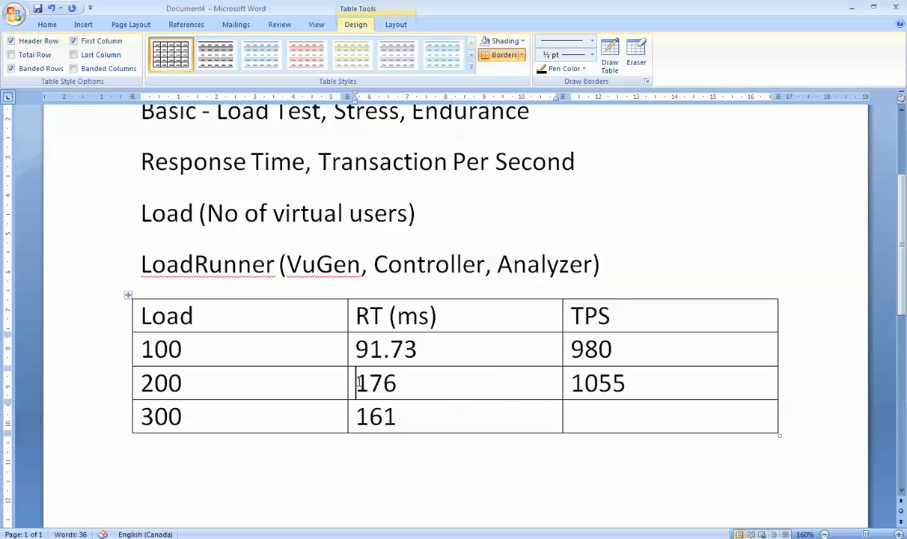
{"action": "left_click_drag", "start_coordinate": [359, 382], "coordinate": [399, 381]}
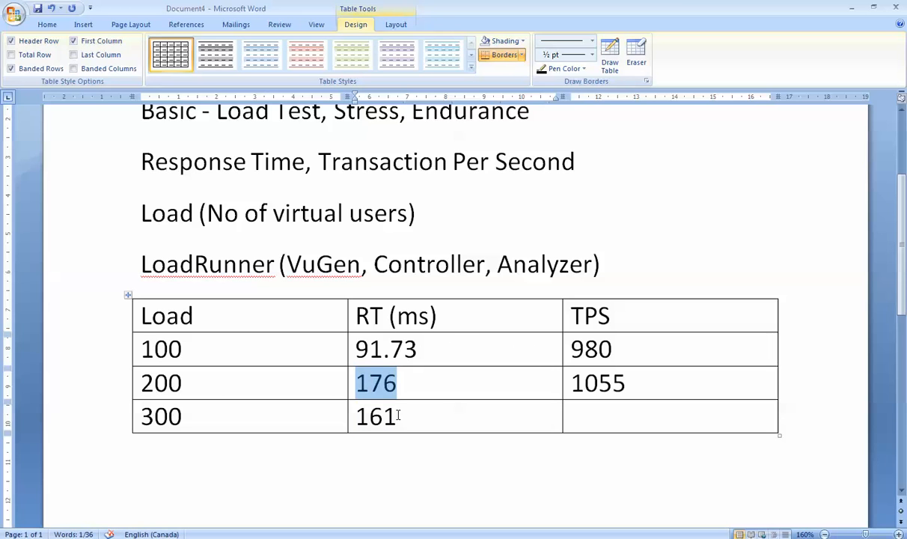
{"action": "left_click", "coordinate": [398, 416]}
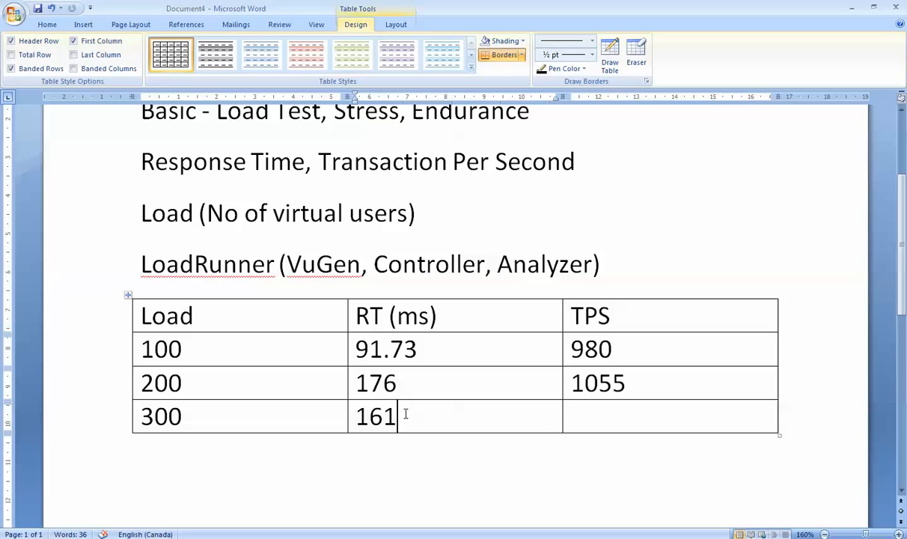
{"action": "key", "text": "shift+Left"}
{"action": "key", "text": "shift+Left"}
{"action": "key", "text": "shift+Left"}
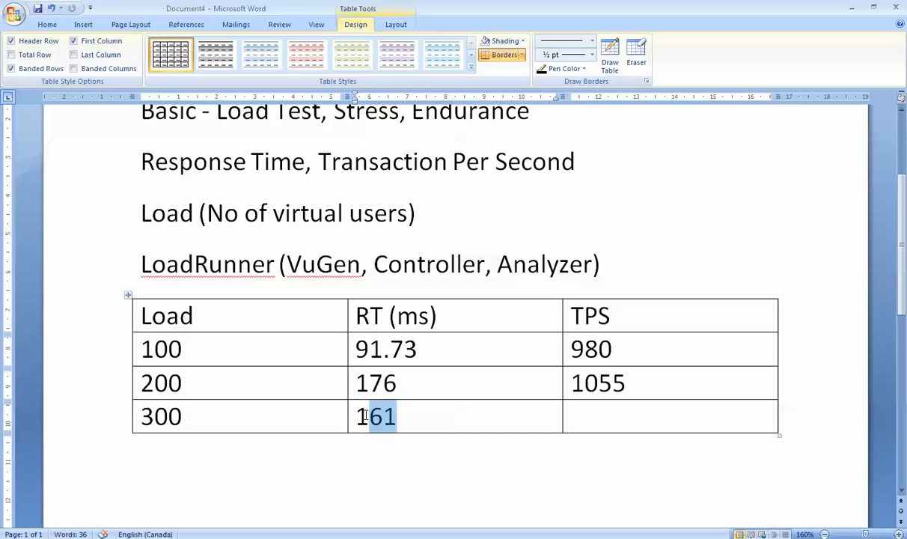
- Check the TPS of the 300-thread run in SoapUI and enter 1153 in the 300 row's TPS cell in Word
{"action": "left_click", "coordinate": [608, 423]}
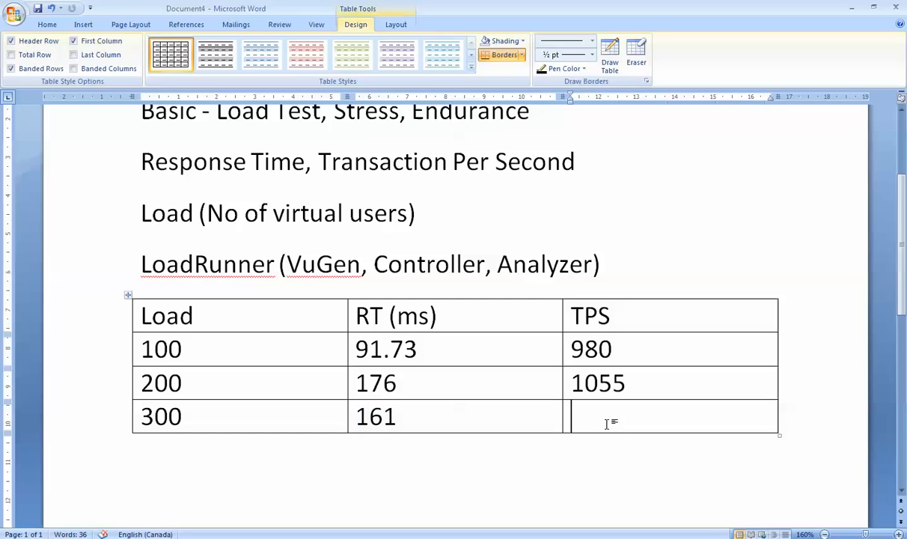
{"action": "key", "text": "alt+Tab"}
{"action": "key", "text": "alt+Tab"}
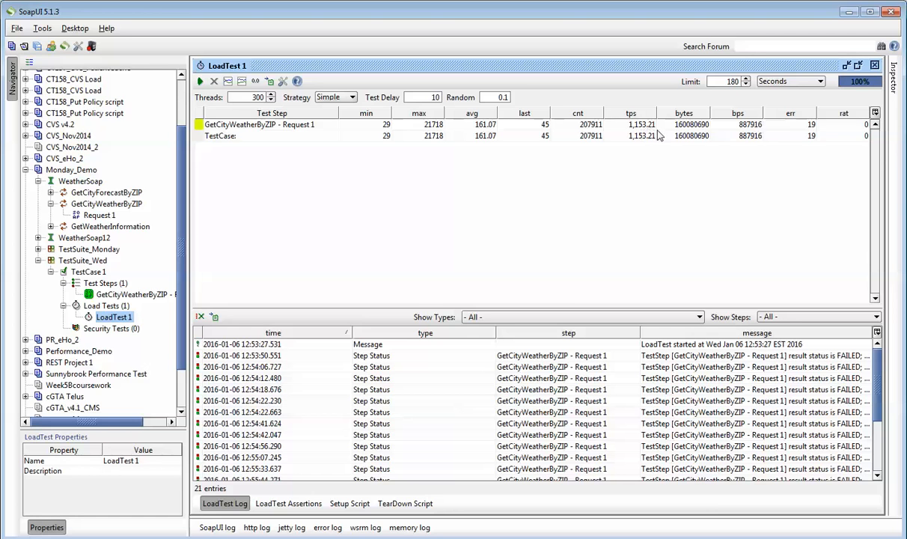
{"action": "key", "text": "alt+Tab"}
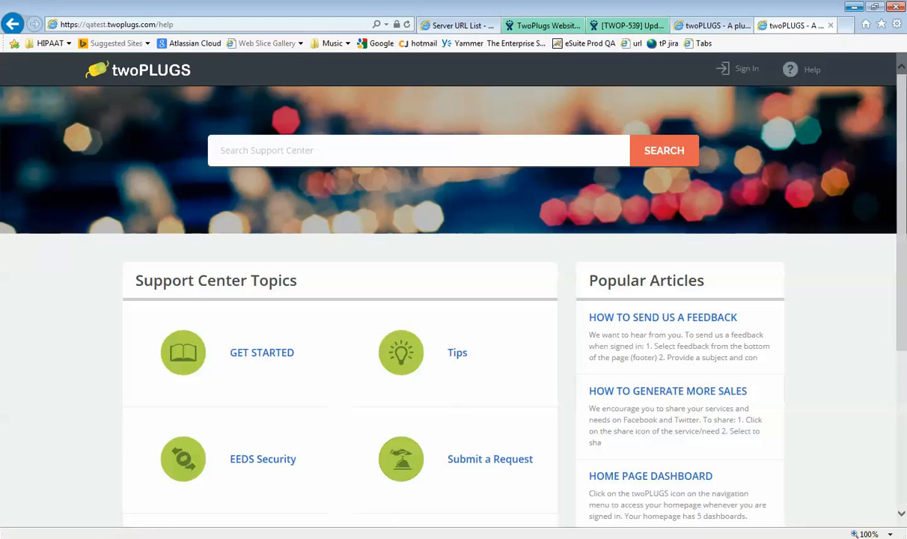
{"action": "left_click", "coordinate": [187, 498]}
{"action": "type", "text": "1153"}
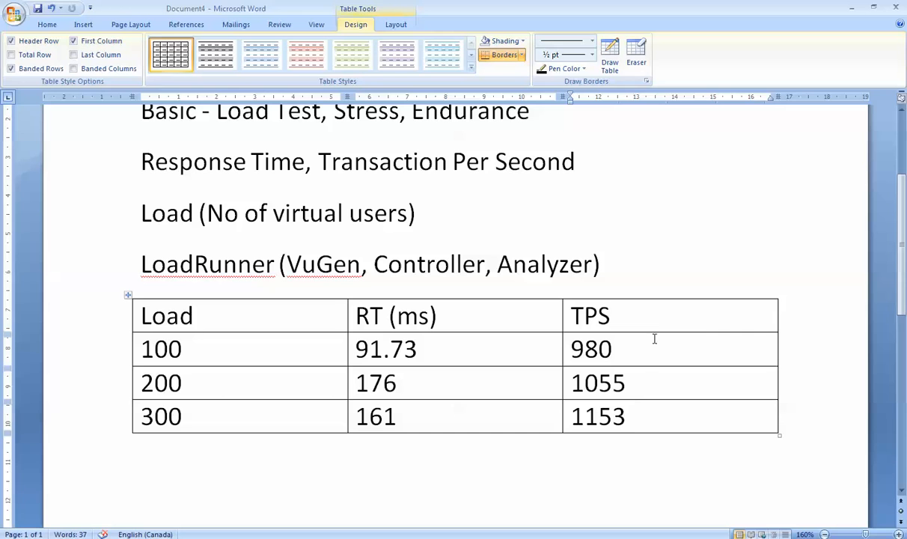
- Append the remark "(10 errors)" to the TPS value in the 300 row
{"action": "type", "text": " (1"}
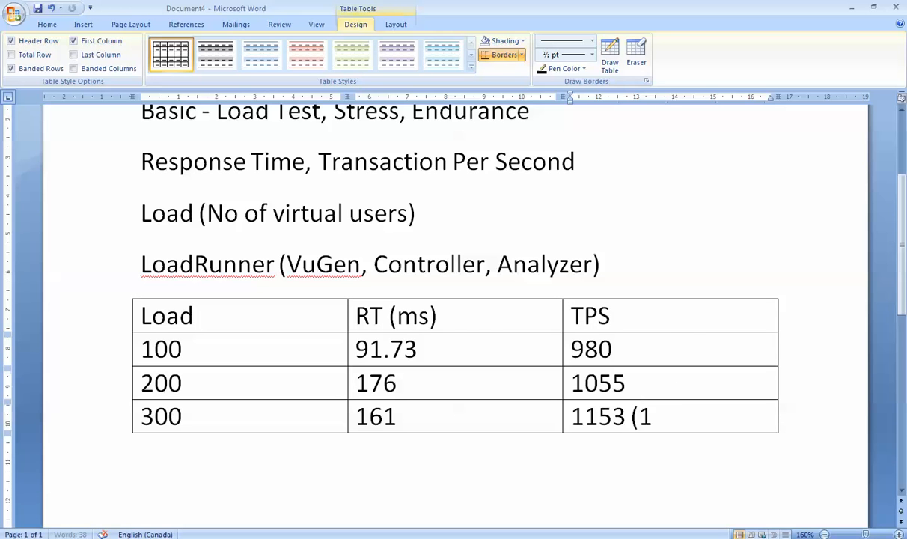
{"action": "type", "text": "0 errors"}
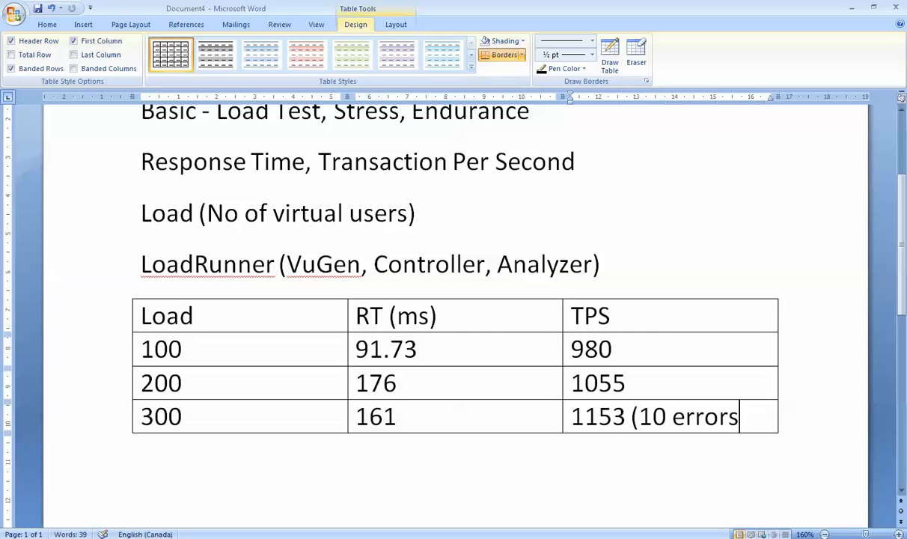
{"action": "type", "text": ")"}
- Add the note "anywhere between 200 - 280 users (breaking point)" below the table
{"action": "left_click", "coordinate": [696, 458]}
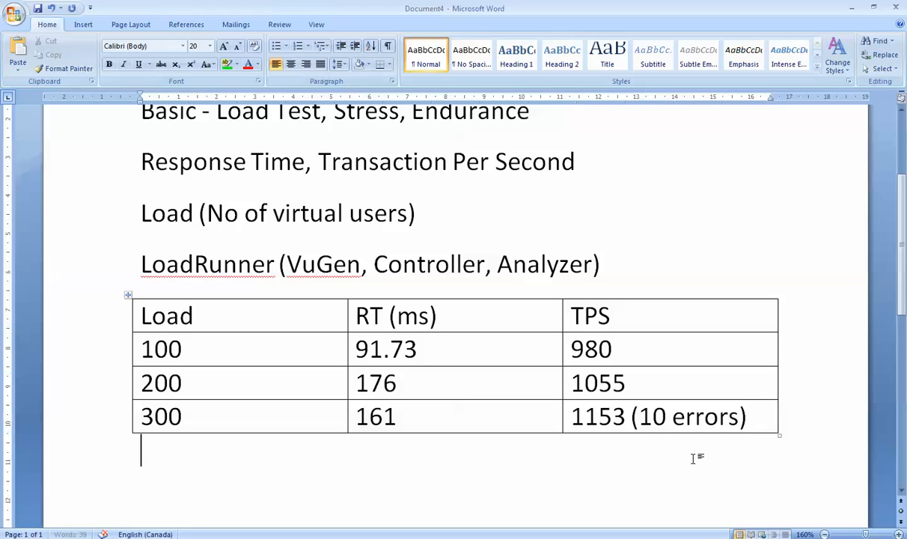
{"action": "type", "text": "any"}
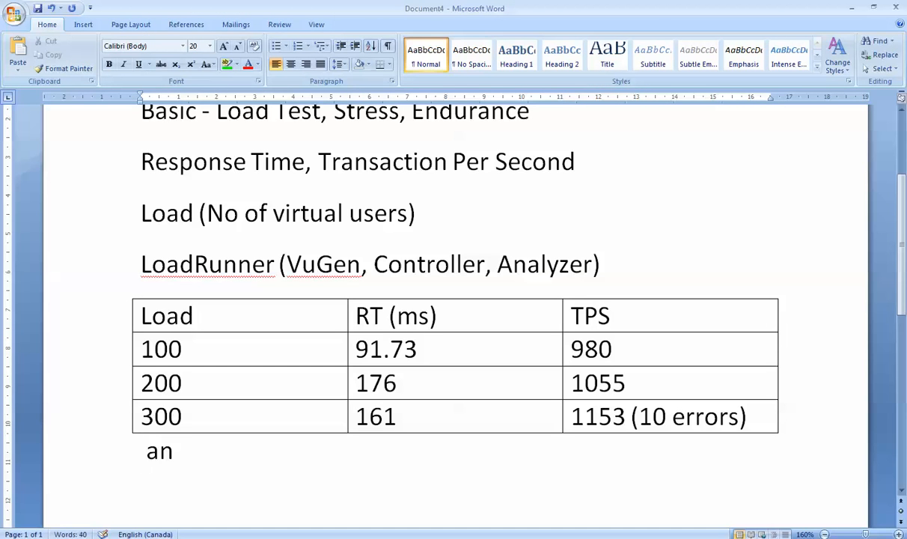
{"action": "key", "text": "BackSpace"}
{"action": "type", "text": "anywe"}
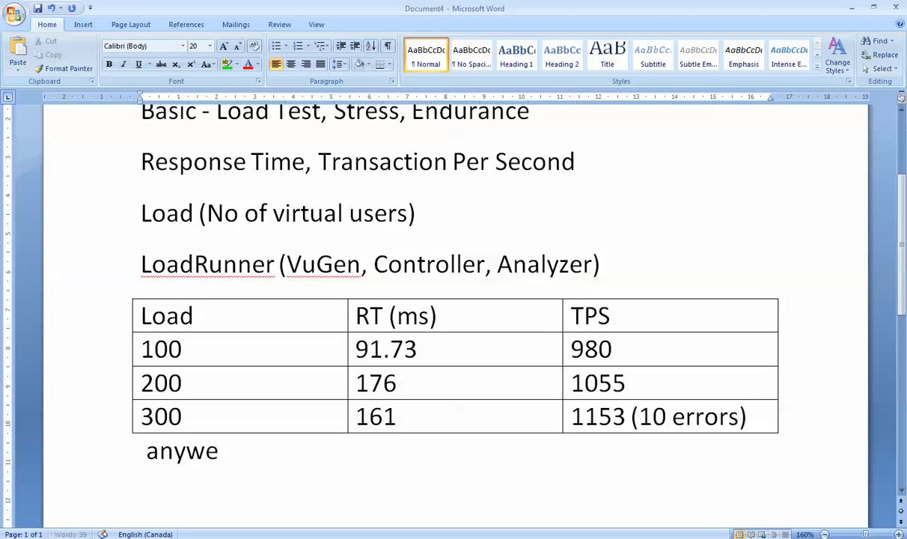
{"action": "key", "text": "BackSpace"}
{"action": "type", "text": "here between"}
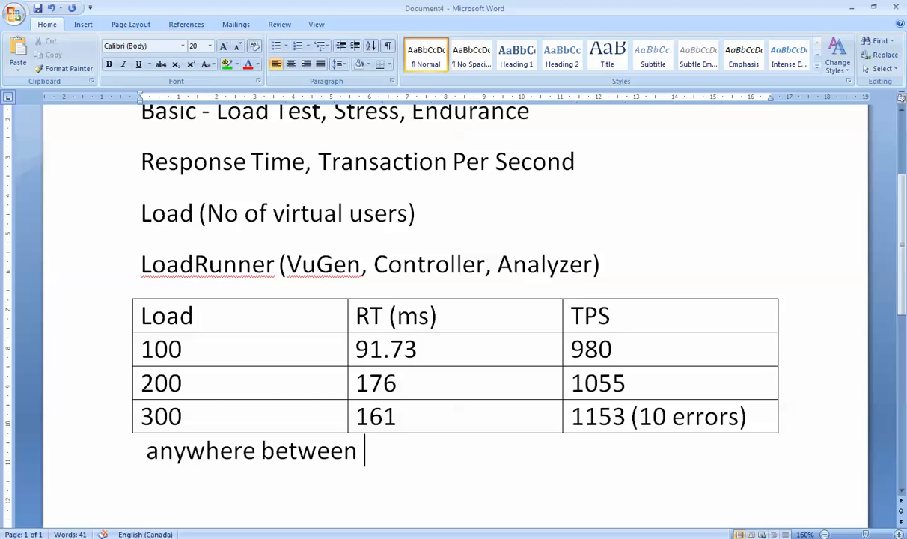
{"action": "type", "text": " 200"}
{"action": "key", "text": "BackSpace"}
{"action": "key", "text": "BackSpace"}
{"action": "type", "text": "00 -"}
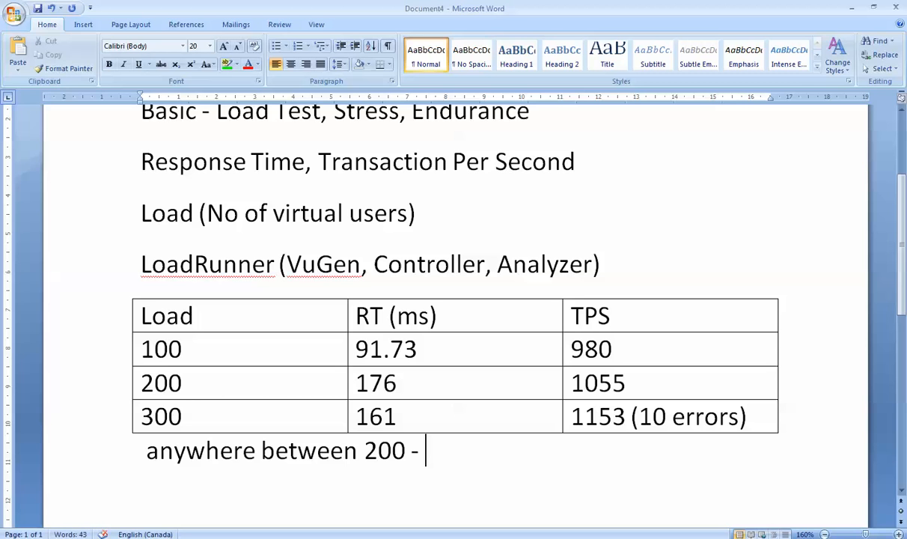
{"action": "type", "text": " 280 users (breaking point)"}
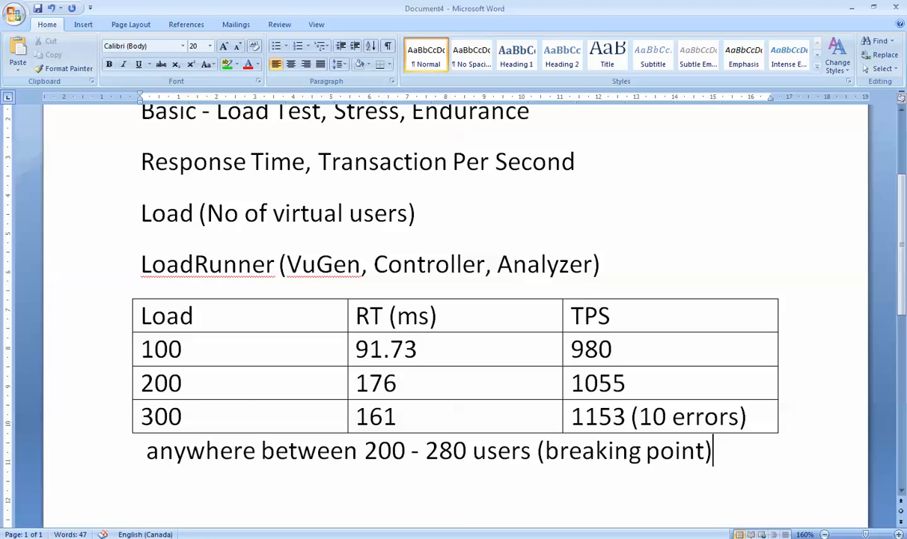